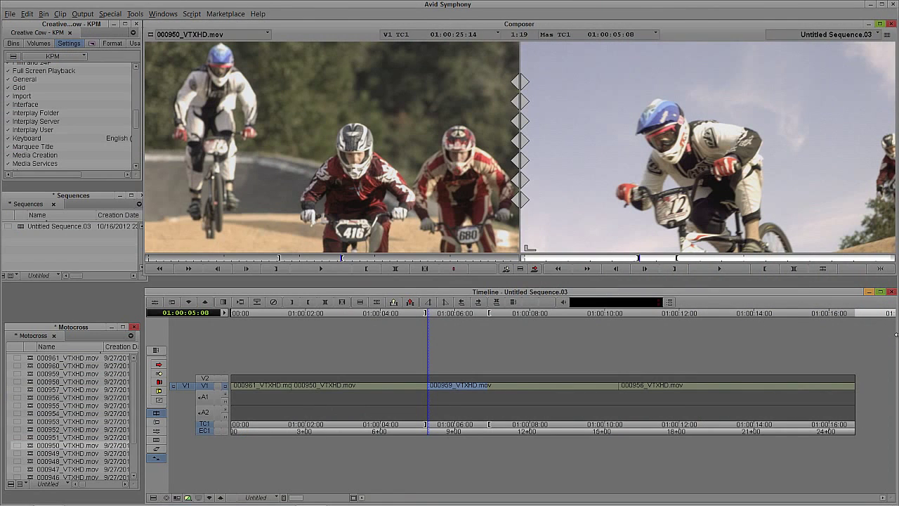
Roll the cut between 000950_VTXHD.mov and 000959_VTXHD.mov later to about 01:00:06:19
{"action": "left_click_drag", "start_coordinate": [264, 385], "coordinate": [420, 401]}
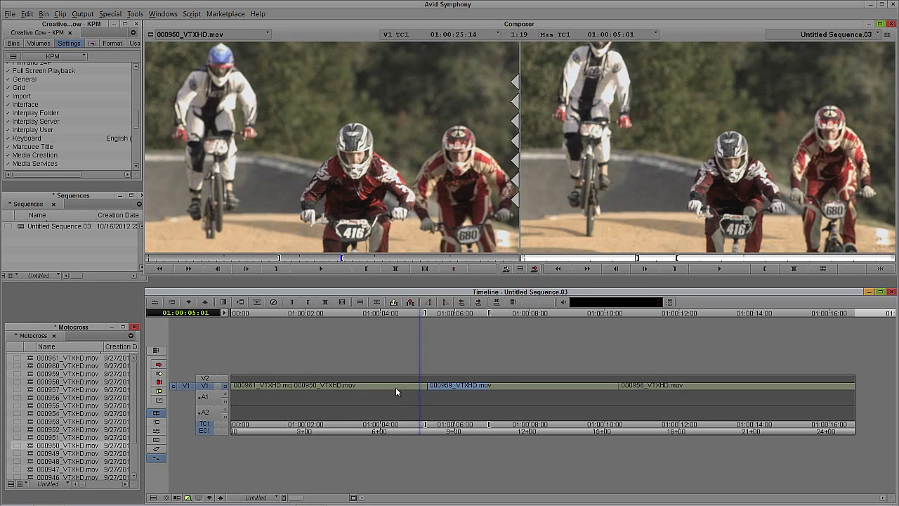
{"action": "left_click", "coordinate": [424, 394]}
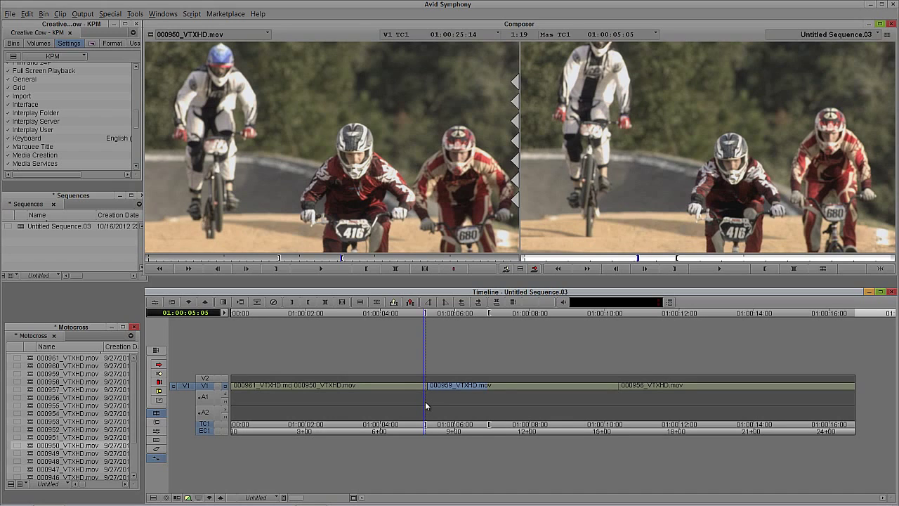
{"action": "key", "text": "u"}
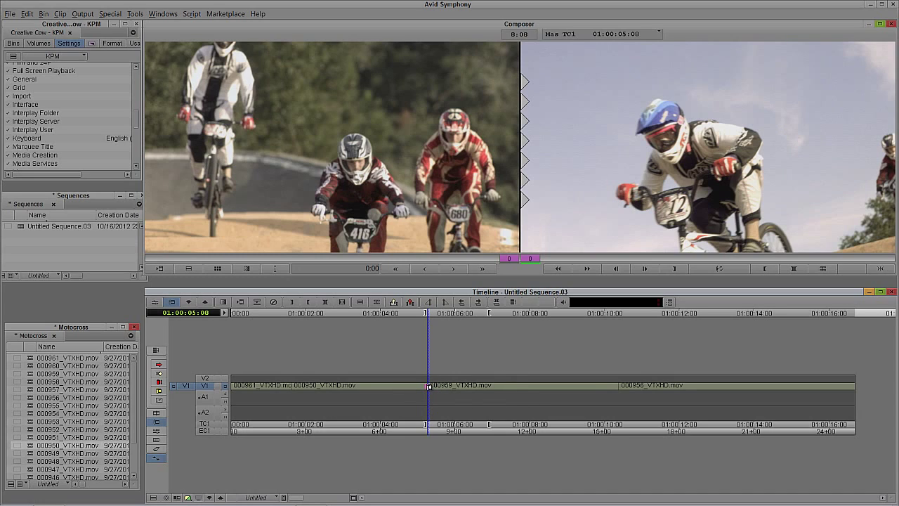
{"action": "left_click_drag", "start_coordinate": [429, 386], "coordinate": [481, 393]}
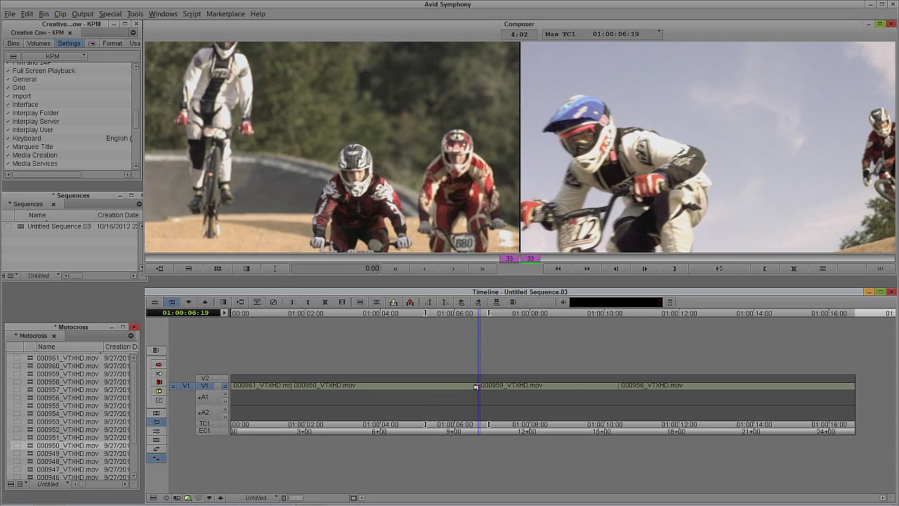
Roll the same cut further to about 01:00:09:08, then undo that roll and leave trim mode
{"action": "left_click_drag", "start_coordinate": [481, 387], "coordinate": [578, 386]}
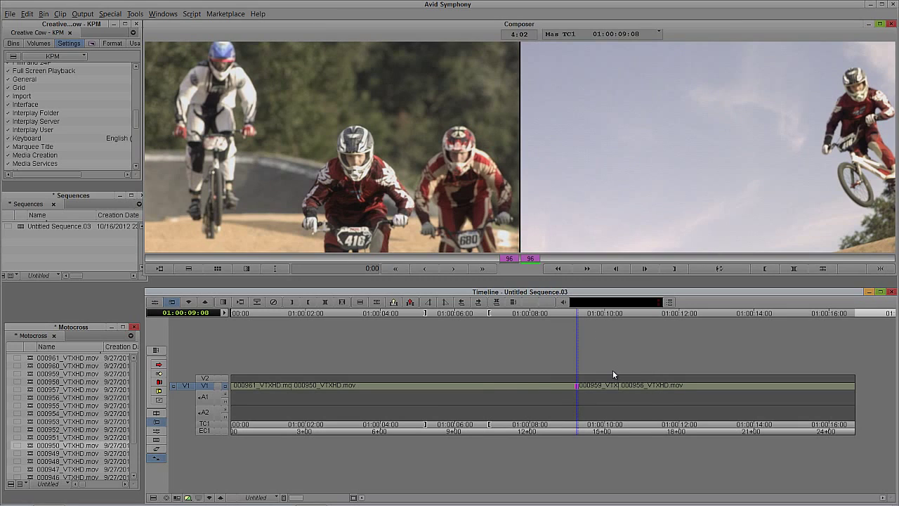
{"action": "key", "text": "ctrl+z"}
{"action": "key", "text": "u"}
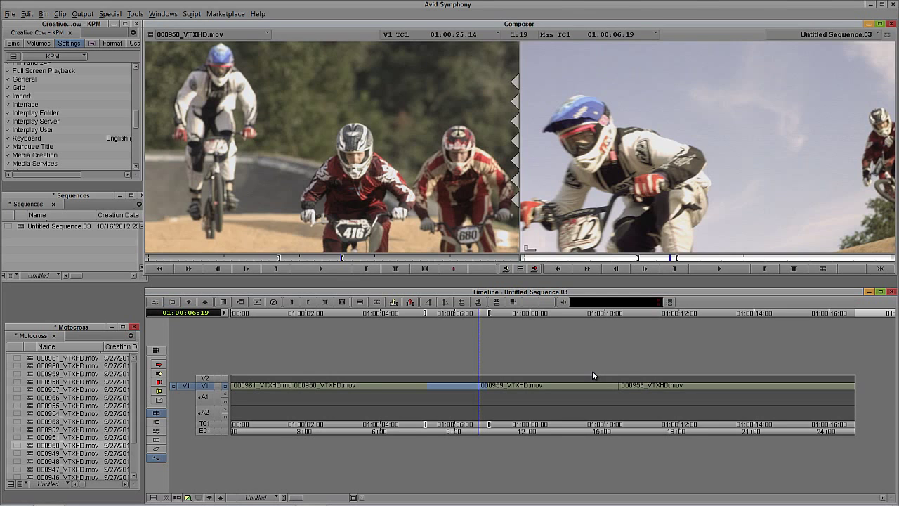
Trim only the outgoing end of 000950_VTXHD.mov 24 frames longer, then undo the trim
{"action": "key", "text": "u"}
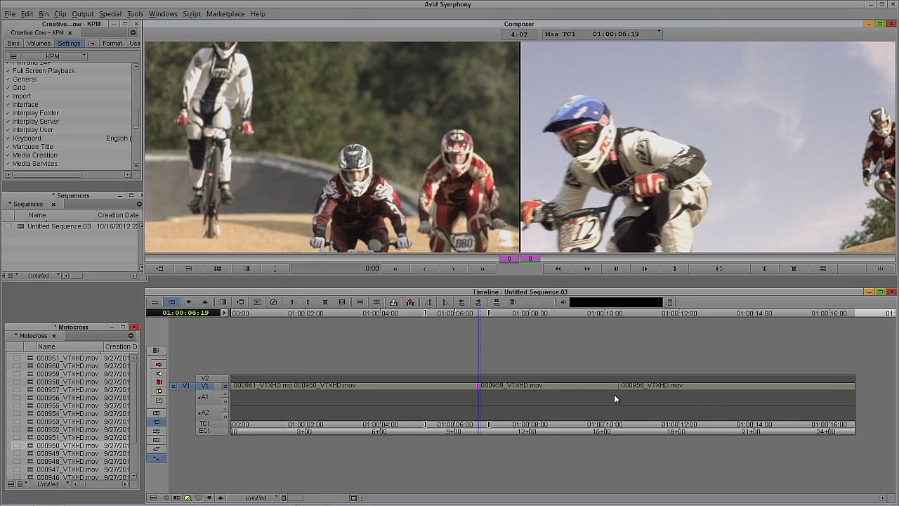
{"action": "left_click", "coordinate": [440, 155]}
{"action": "left_click", "coordinate": [482, 268]}
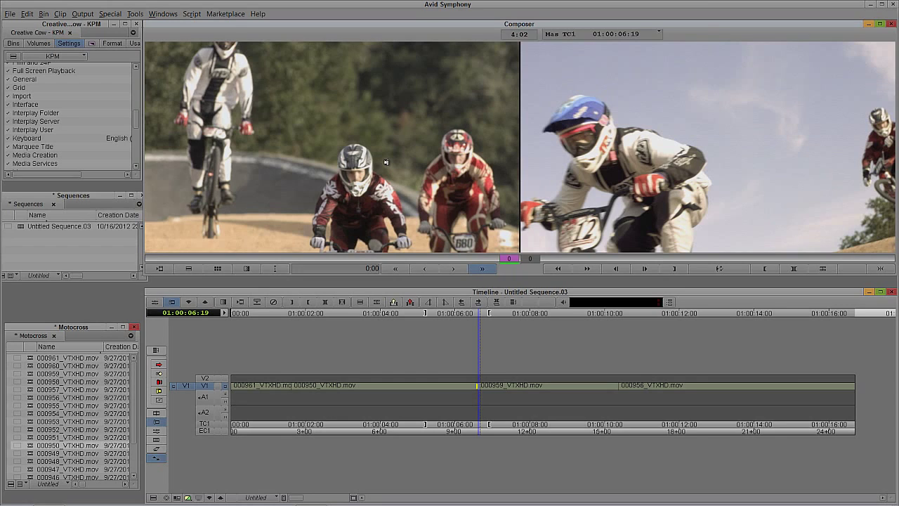
{"action": "left_click", "coordinate": [482, 269]}
{"action": "left_click", "coordinate": [481, 269]}
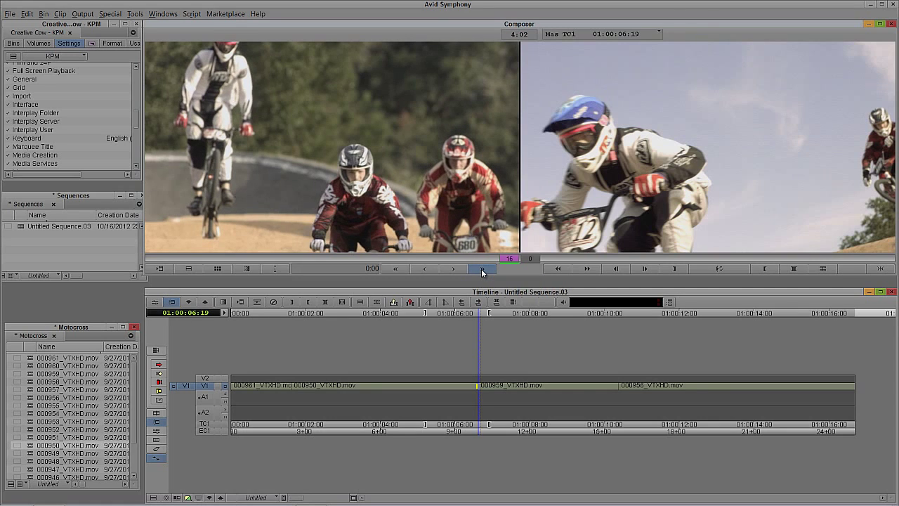
{"action": "left_click", "coordinate": [482, 269]}
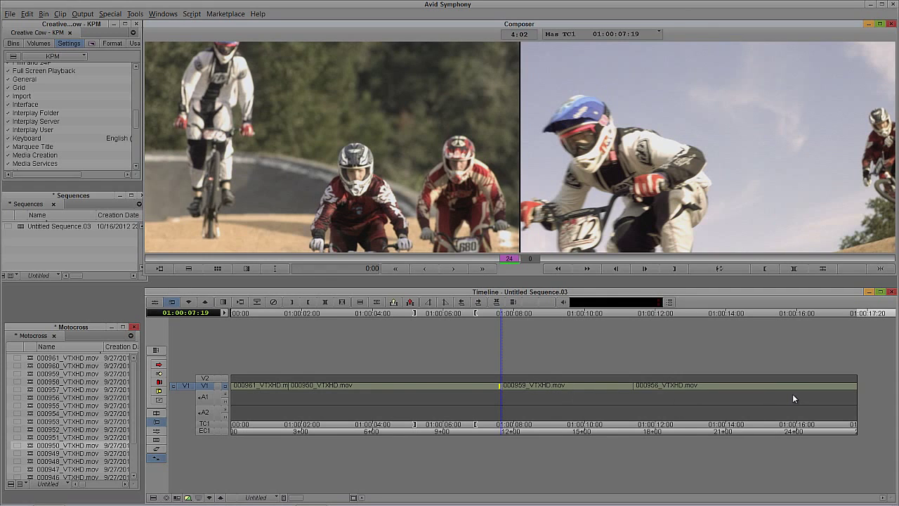
{"action": "key", "text": "ctrl+z"}
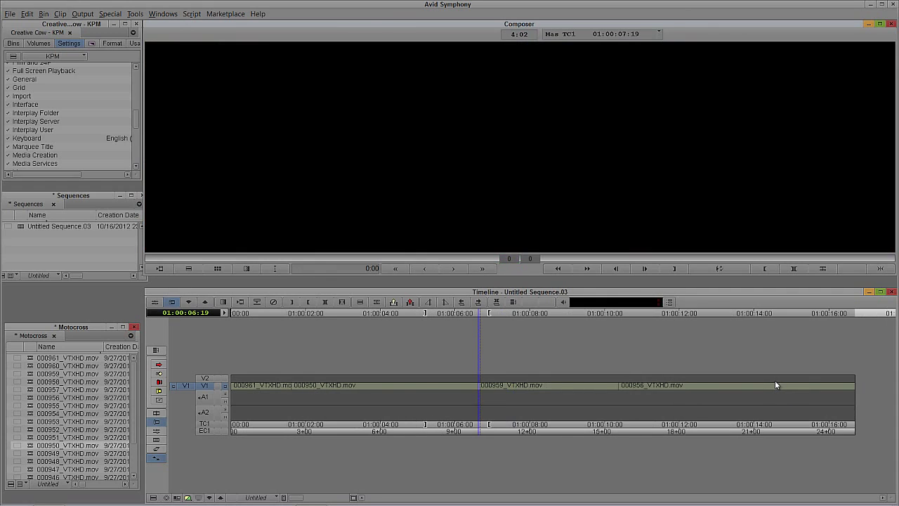
Trim only the incoming head of 000959_VTXHD.mov earlier in 8-frame increments and leave trim mode
{"action": "key", "text": "u"}
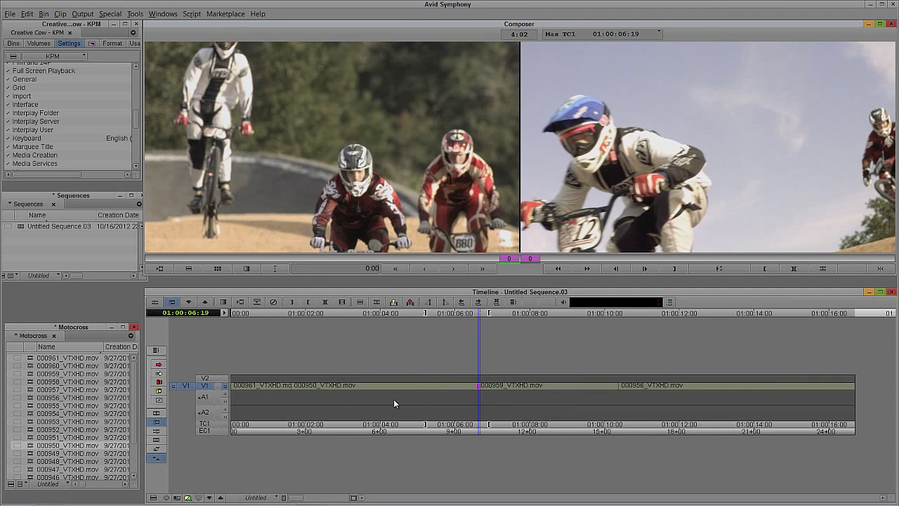
{"action": "left_click", "coordinate": [648, 206]}
{"action": "left_click", "coordinate": [660, 165]}
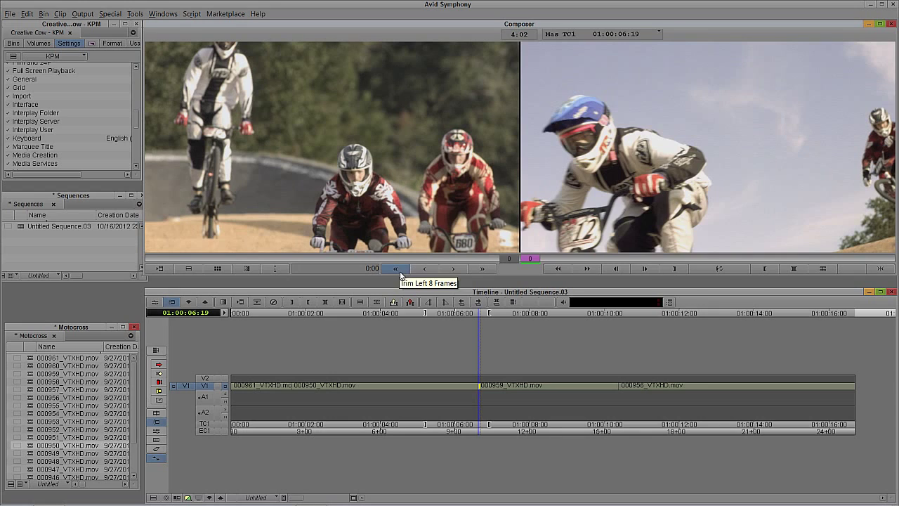
{"action": "left_click", "coordinate": [400, 271]}
{"action": "left_click", "coordinate": [400, 272]}
{"action": "left_click", "coordinate": [400, 271]}
{"action": "left_click", "coordinate": [400, 271]}
{"action": "left_click", "coordinate": [399, 271]}
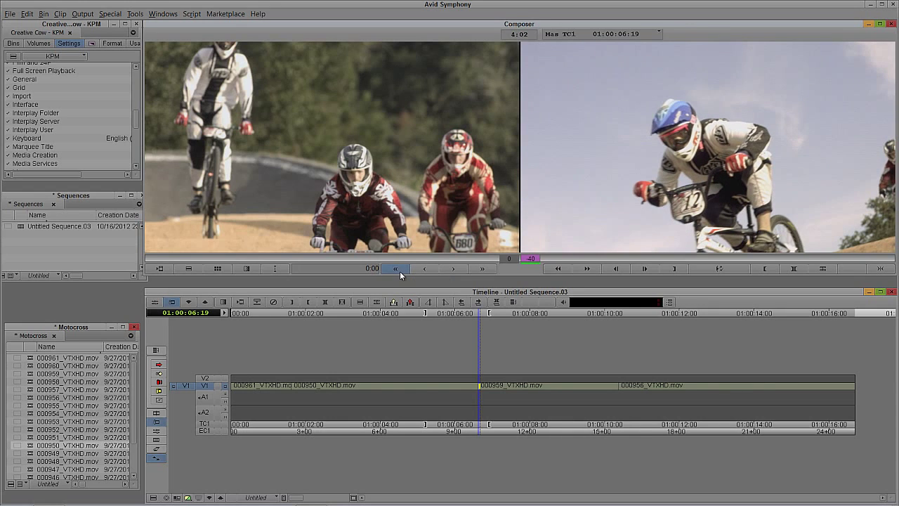
{"action": "left_click", "coordinate": [399, 272]}
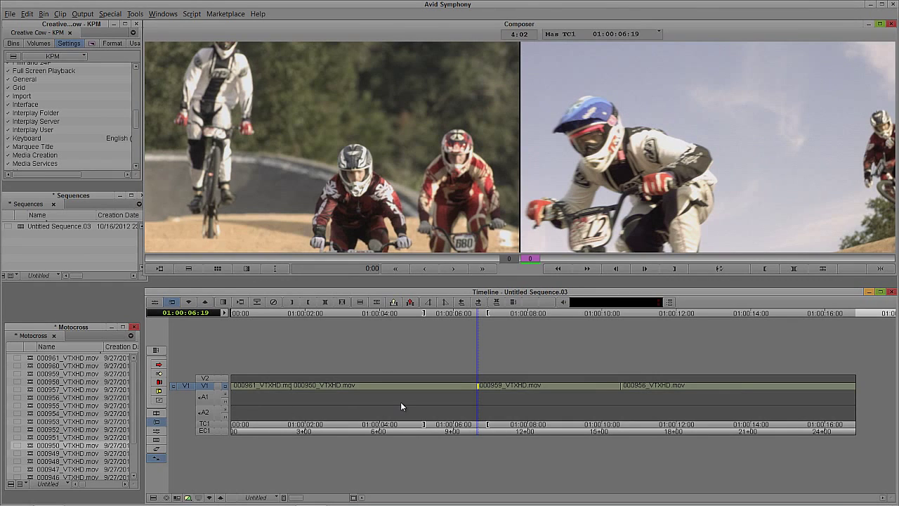
{"action": "left_click", "coordinate": [615, 169]}
{"action": "key", "text": "f"}
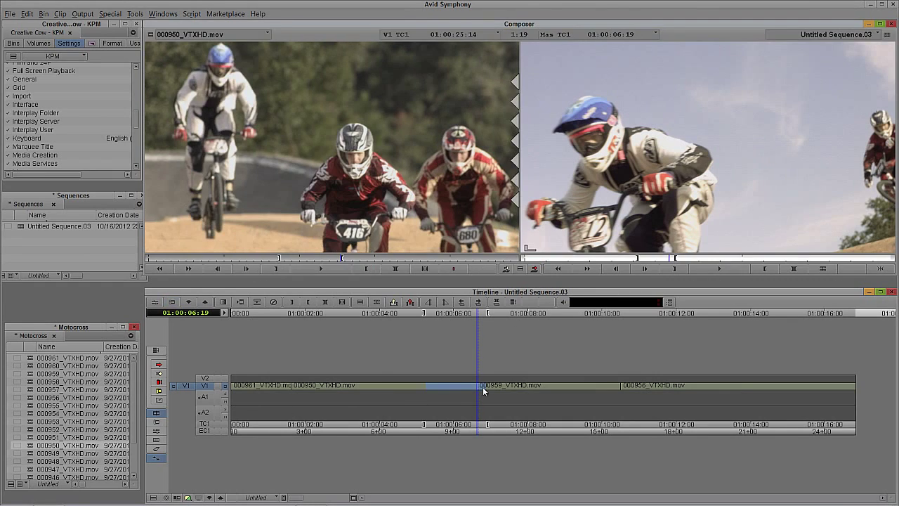
Load 000948_VTXHD.mov from the Motocross bin and mark an In point at 01:00:14:03
{"action": "double_click", "coordinate": [31, 462]}
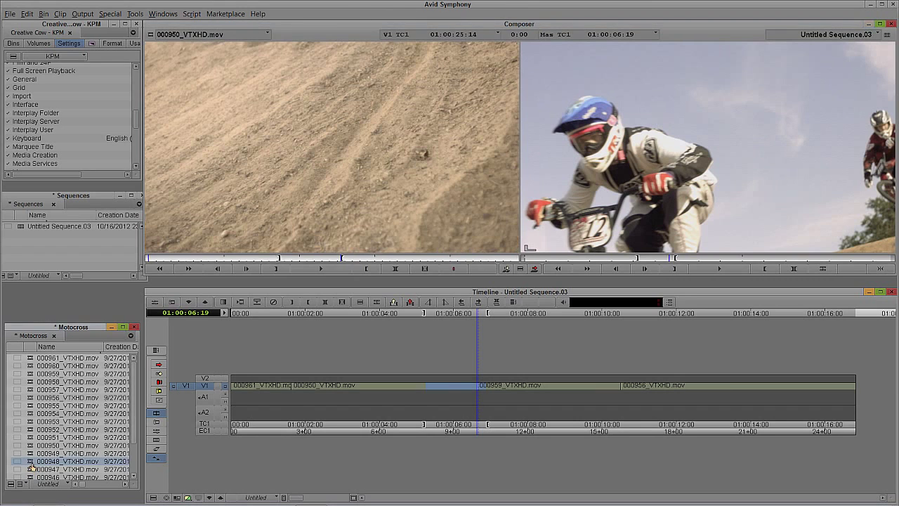
{"action": "left_click_drag", "start_coordinate": [281, 260], "coordinate": [394, 258]}
{"action": "key", "text": "i"}
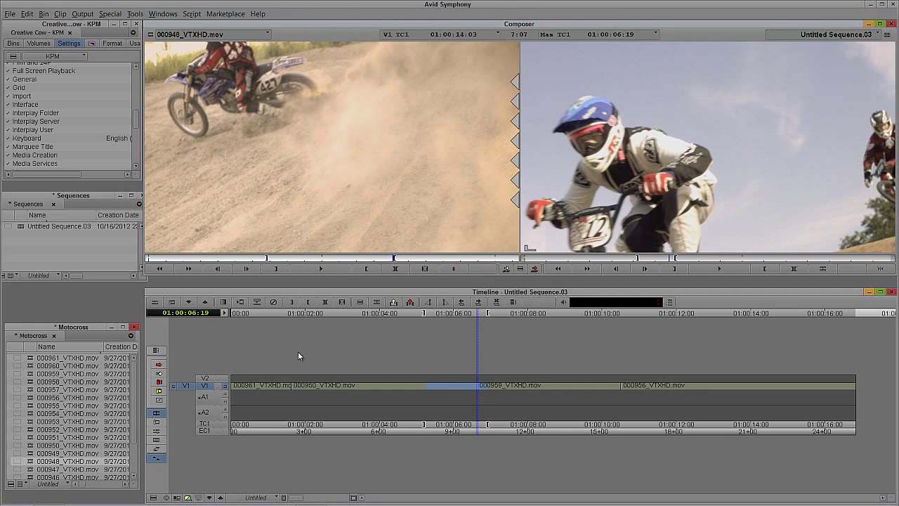
Patch source V1 to V2 and overwrite 000948_VTXHD.mov onto V2, starting just before the end of 000950_VTXHD.mov
{"action": "left_click_drag", "start_coordinate": [186, 385], "coordinate": [205, 378]}
{"action": "left_click", "coordinate": [464, 386]}
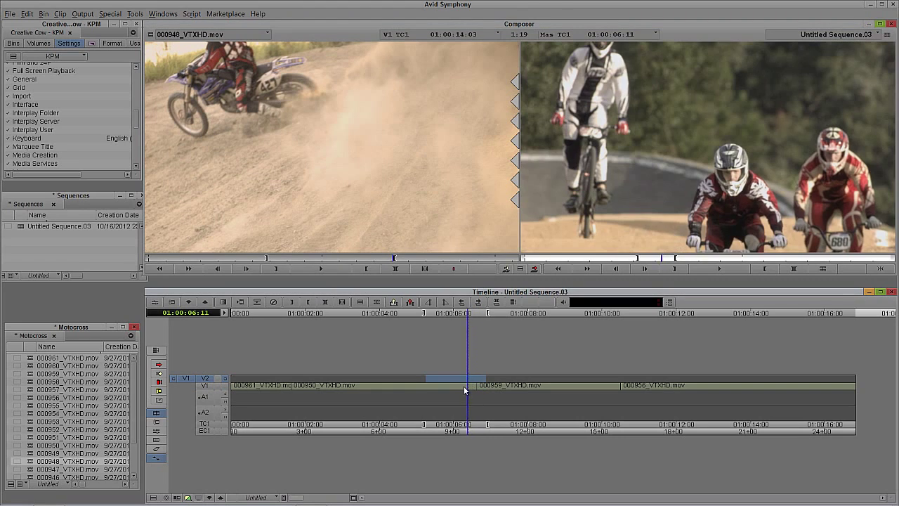
{"action": "key", "text": "b"}
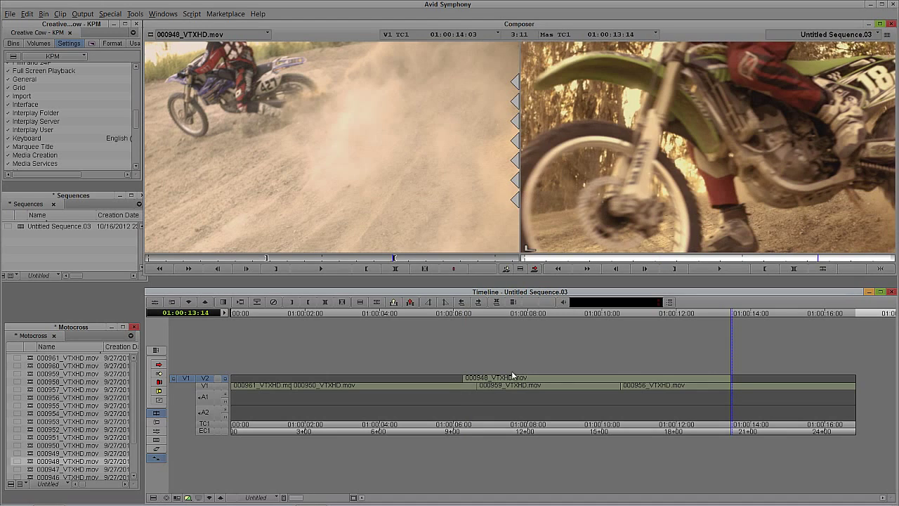
{"action": "left_click", "coordinate": [517, 376]}
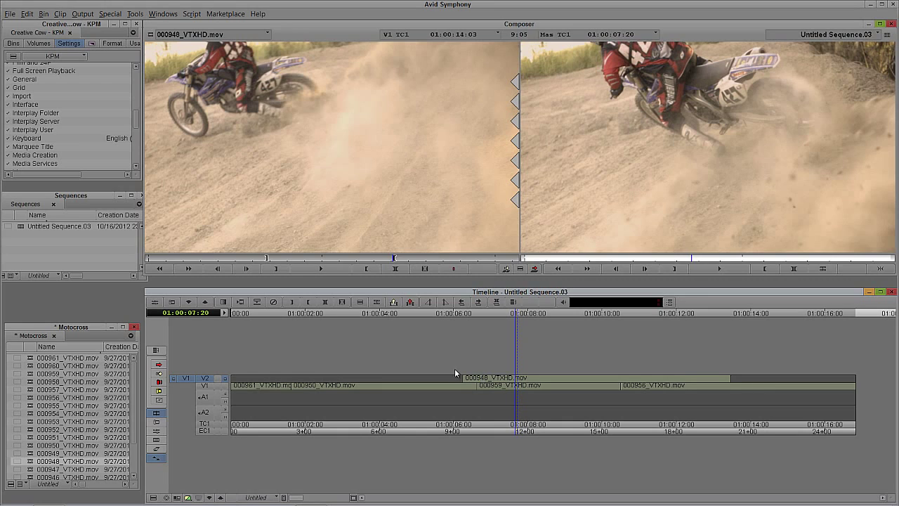
Enable the V1, A1 and A2 tracks as well, and adjust the track heights to a compact size
{"action": "left_click_drag", "start_coordinate": [211, 414], "coordinate": [206, 391]}
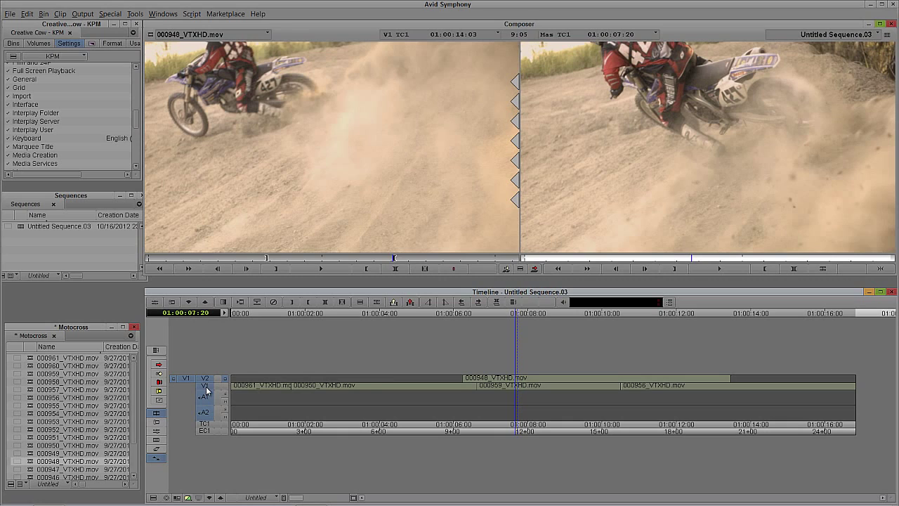
{"action": "key", "text": "ctrl+l"}
{"action": "key", "text": "ctrl+l"}
{"action": "key", "text": "ctrl+l"}
{"action": "key", "text": "ctrl+l"}
{"action": "key", "text": "ctrl+l"}
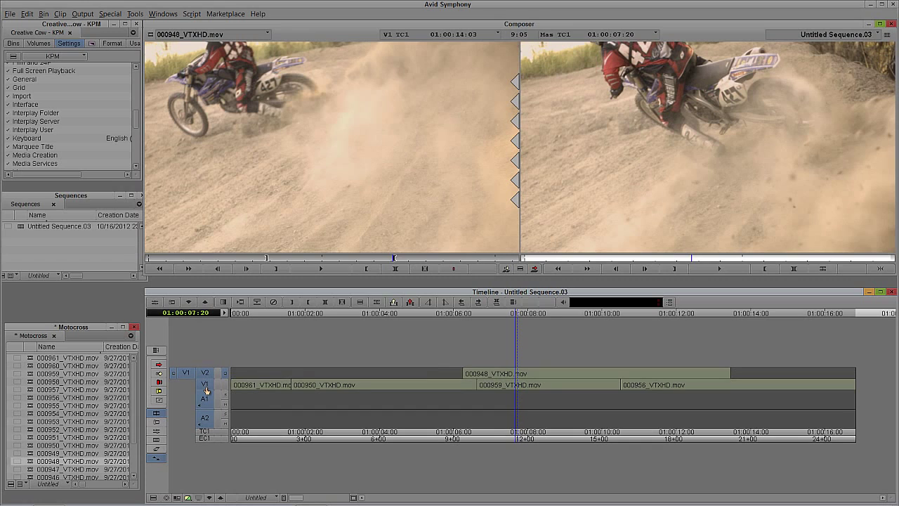
{"action": "key", "text": "ctrl+k"}
{"action": "key", "text": "ctrl+k"}
{"action": "key", "text": "ctrl+k"}
{"action": "key", "text": "ctrl+k"}
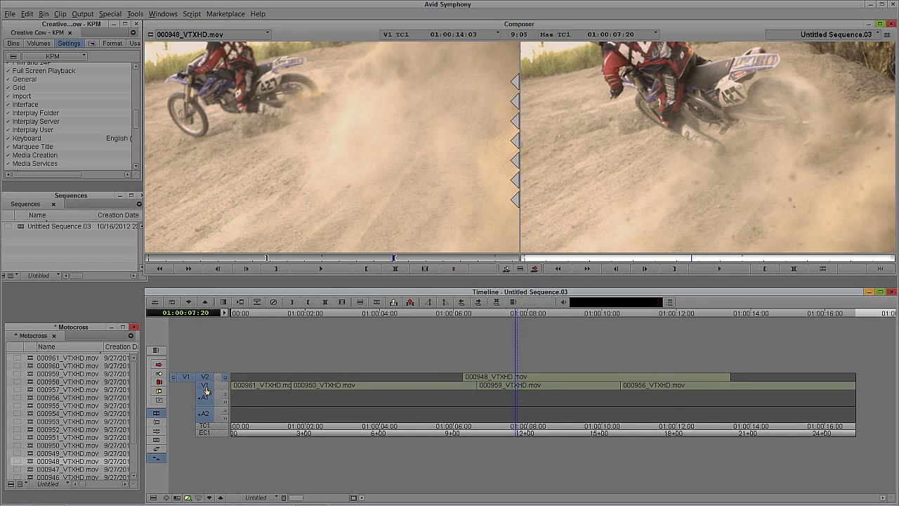
{"action": "key", "text": "ctrl+k"}
{"action": "key", "text": "ctrl+l"}
Save the current timeline view under the name Normal
{"action": "left_click", "coordinate": [262, 499]}
{"action": "left_click", "coordinate": [298, 499]}
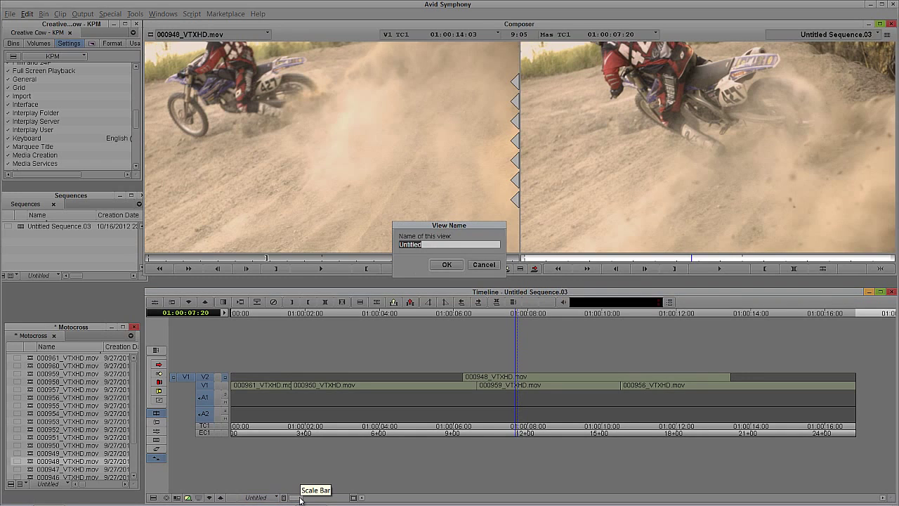
{"action": "type", "text": "Normal"}
{"action": "key", "text": "Return"}
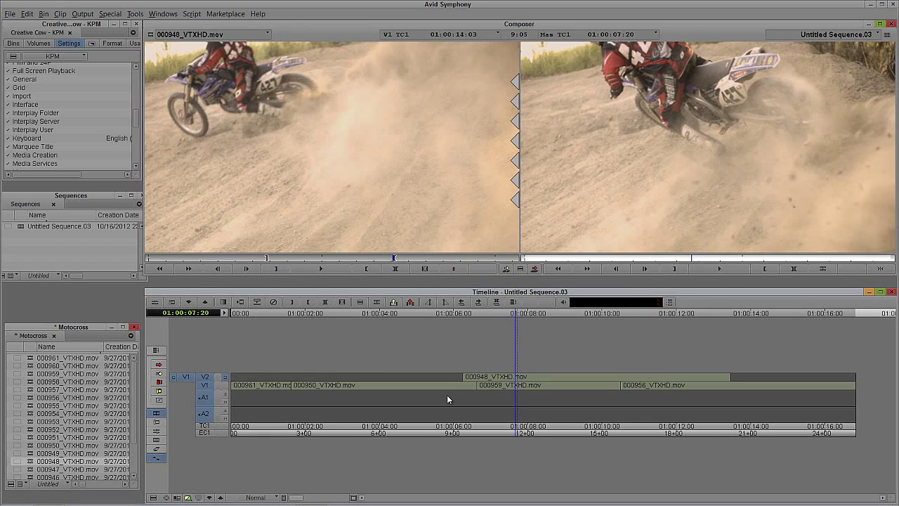
Enlarge all enabled timeline tracks by eight increments
{"action": "key", "text": "ctrl+l"}
{"action": "key", "text": "ctrl+l"}
{"action": "key", "text": "ctrl+l"}
{"action": "key", "text": "ctrl+l"}
{"action": "key", "text": "ctrl+l"}
{"action": "key", "text": "ctrl+l"}
{"action": "key", "text": "ctrl+l"}
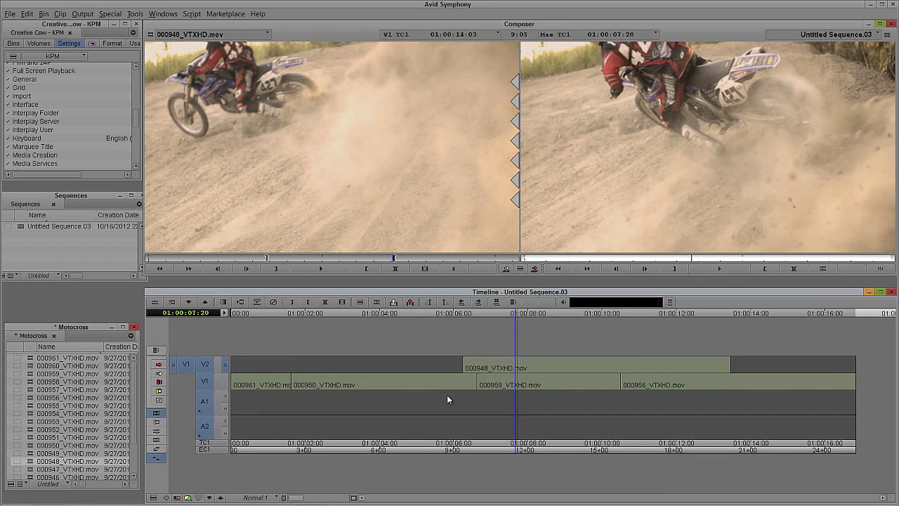
{"action": "key", "text": "ctrl+l"}
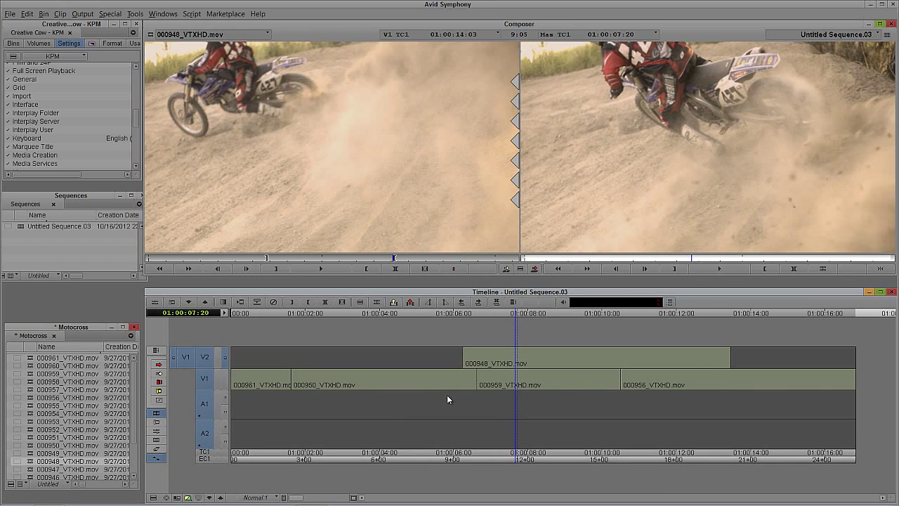
Save the enlarged timeline view under the name Medium
{"action": "left_click", "coordinate": [275, 498]}
{"action": "left_click", "coordinate": [288, 499]}
{"action": "type", "text": "M"}
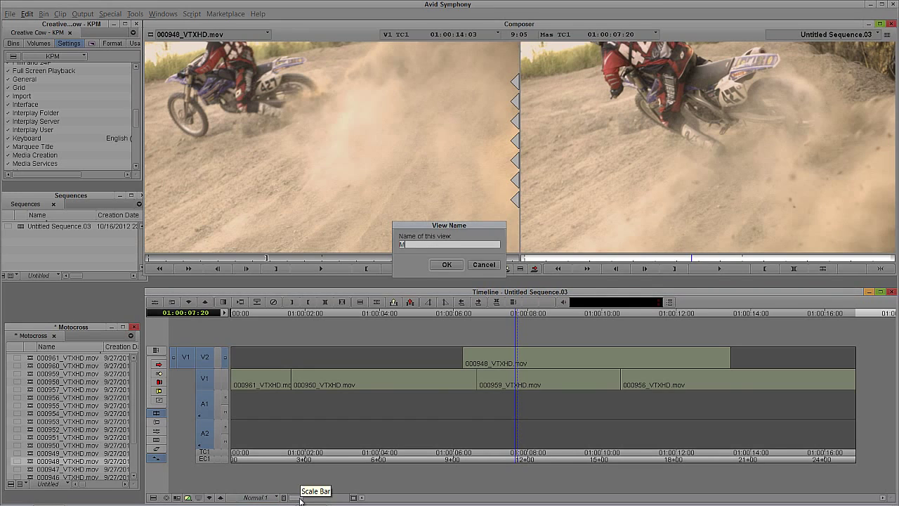
{"action": "type", "text": "edium"}
{"action": "left_click", "coordinate": [444, 265]}
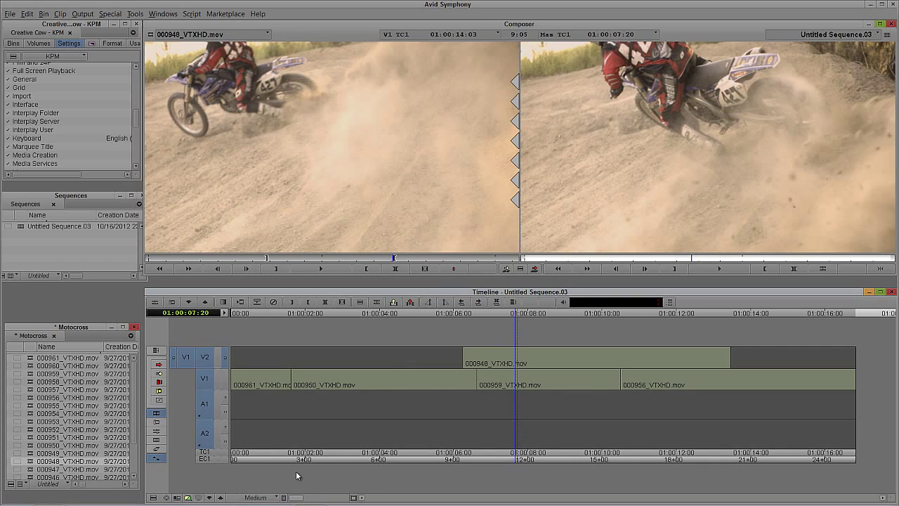
Switch the timeline to the Normal view and back to the Medium view
{"action": "left_click", "coordinate": [273, 498]}
{"action": "left_click", "coordinate": [295, 487]}
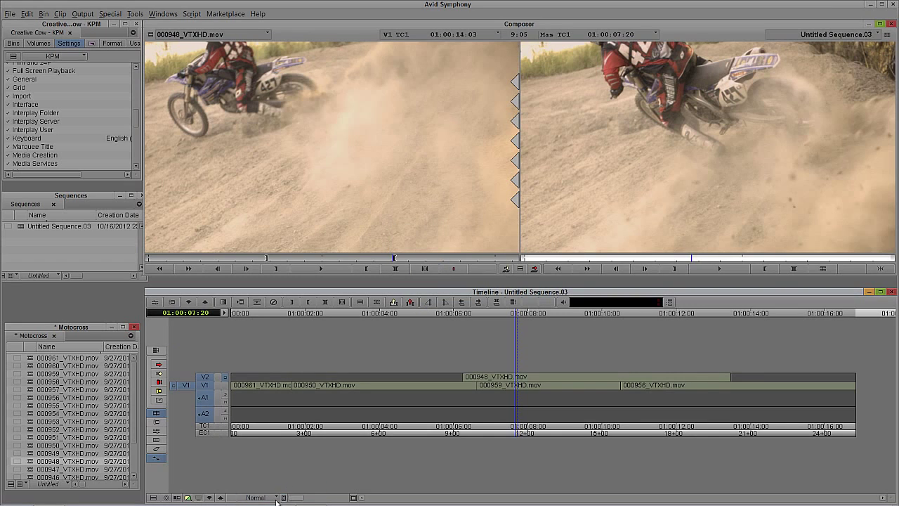
{"action": "left_click", "coordinate": [277, 499]}
{"action": "left_click", "coordinate": [297, 476]}
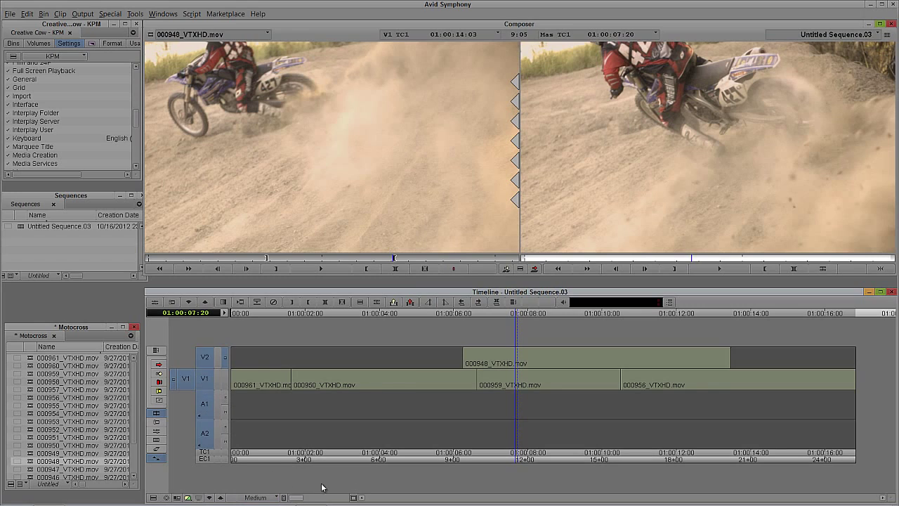
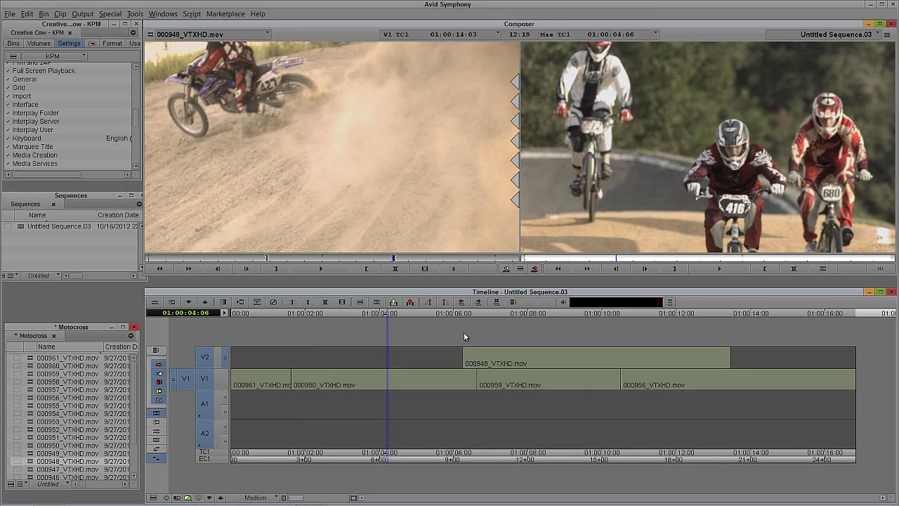
Move the playhead to 01:00:09:26 and patch source V1 to the V2 track
{"action": "left_click_drag", "start_coordinate": [466, 313], "coordinate": [598, 314]}
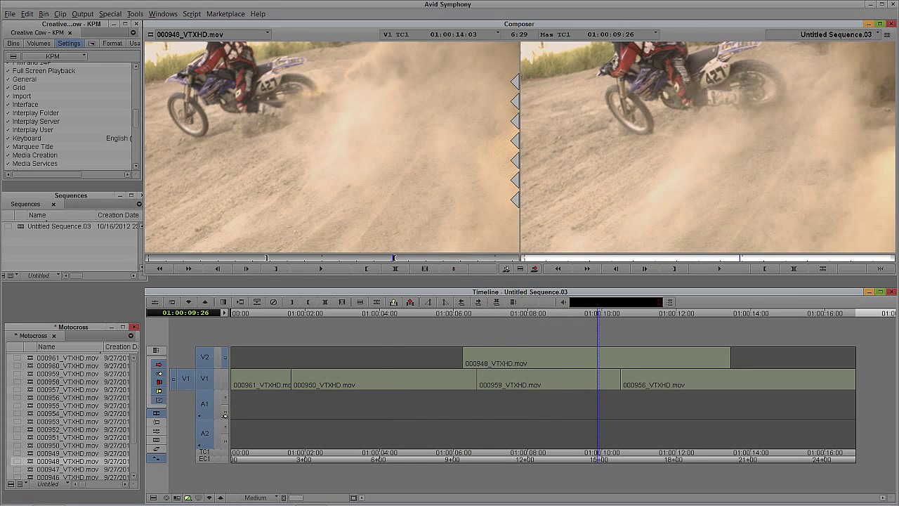
{"action": "left_click_drag", "start_coordinate": [187, 378], "coordinate": [186, 357]}
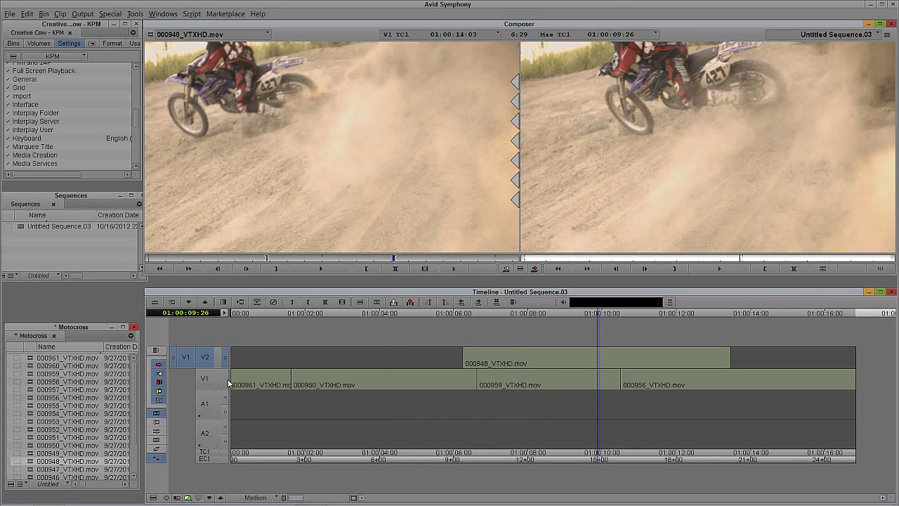
Split the V2 clip 000948_VTXHD.mov at 01:00:09:26 and lift the portion after the new edit out of the track
{"action": "key", "text": "b"}
{"action": "left_click_drag", "start_coordinate": [632, 315], "coordinate": [649, 318]}
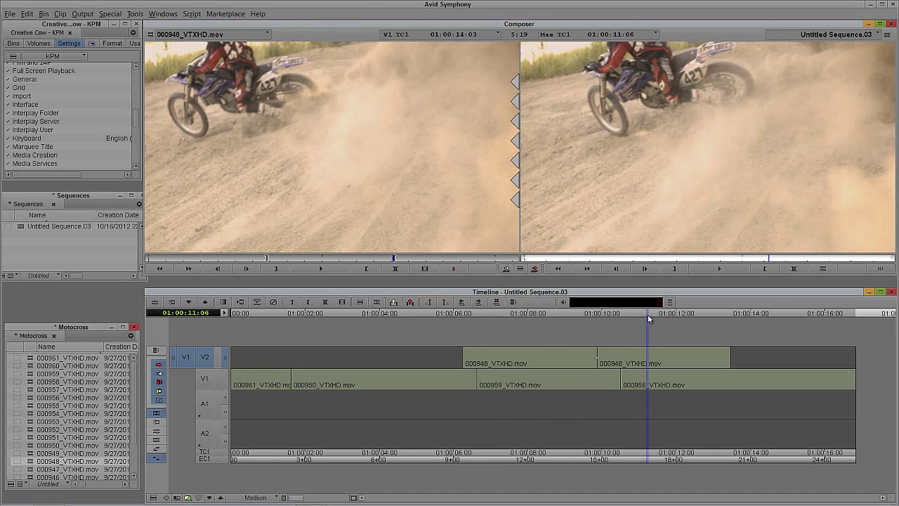
{"action": "key", "text": "t"}
{"action": "key", "text": "z"}
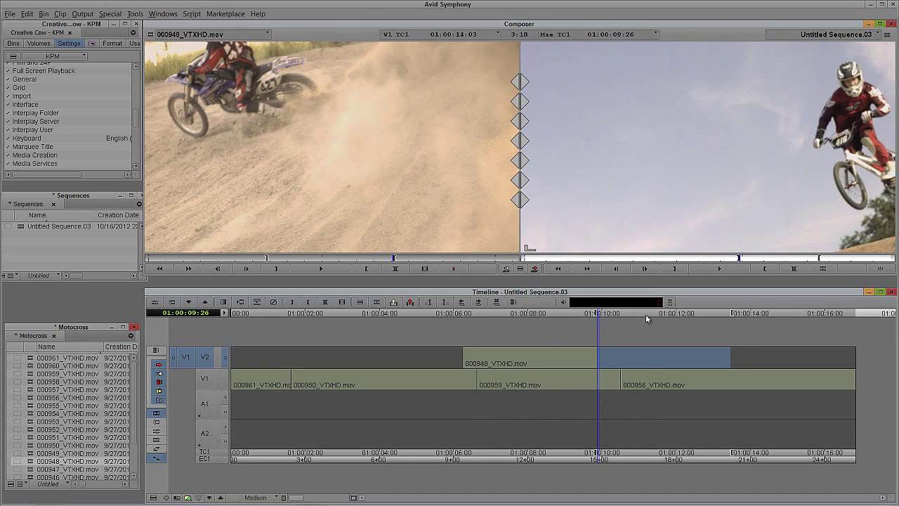
{"action": "key", "text": "g"}
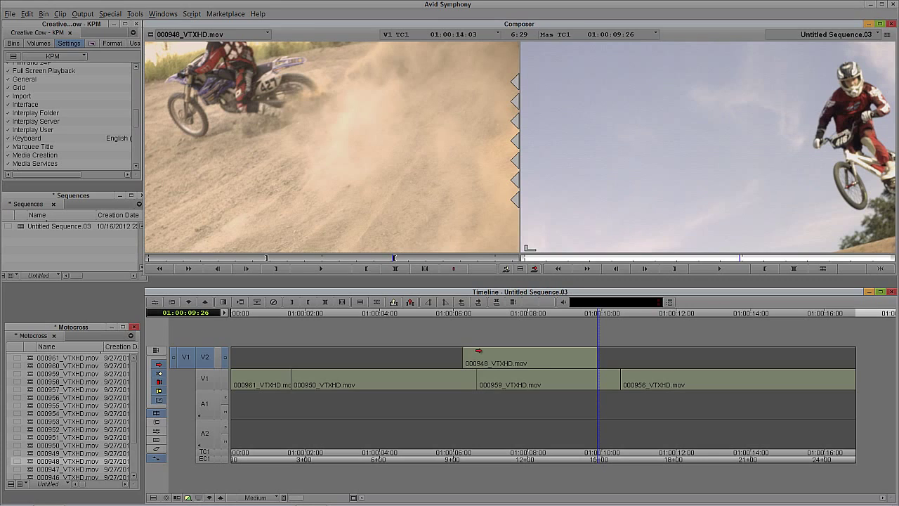
Try moving the V2 clip 000948_VTXHD.mov onto V1 at the start of clip 000950_VTXHD.mov, first as an overwrite, undone, and again as a splice-in
{"action": "left_click", "coordinate": [478, 350]}
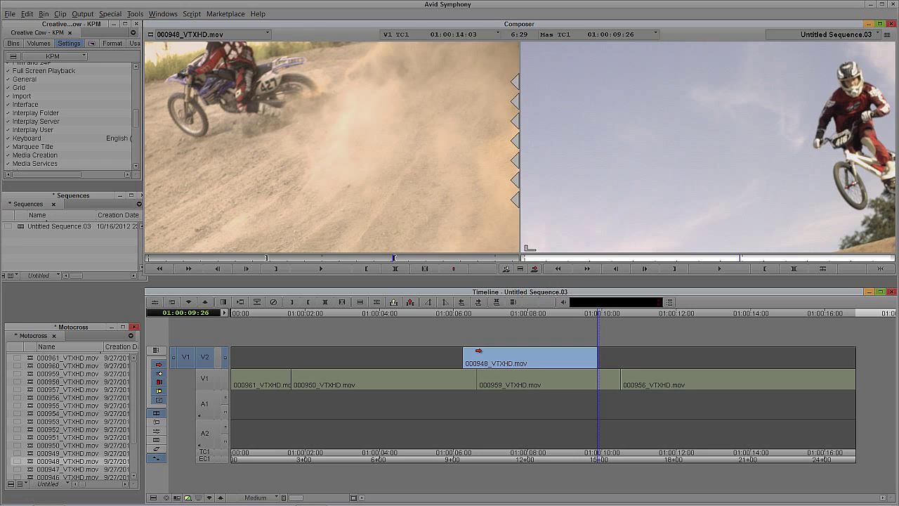
{"action": "left_click_drag", "start_coordinate": [479, 351], "coordinate": [320, 380]}
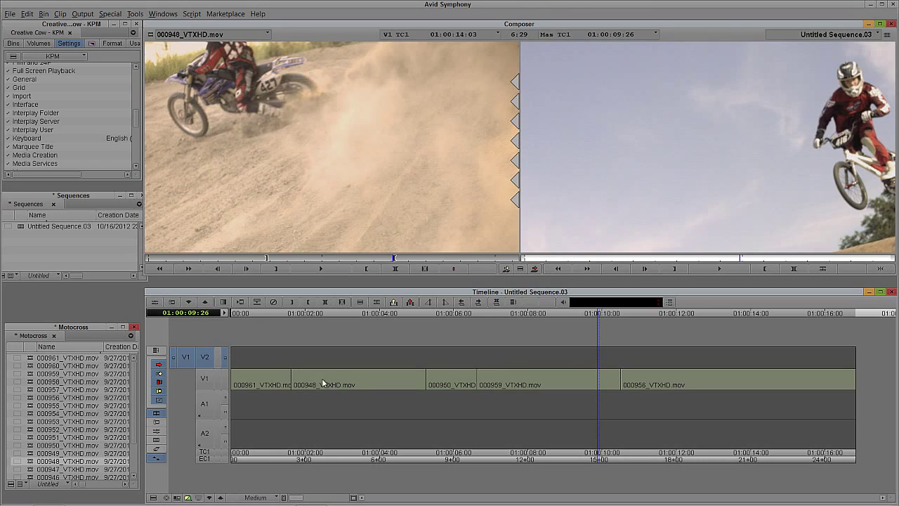
{"action": "key", "text": "ctrl+z"}
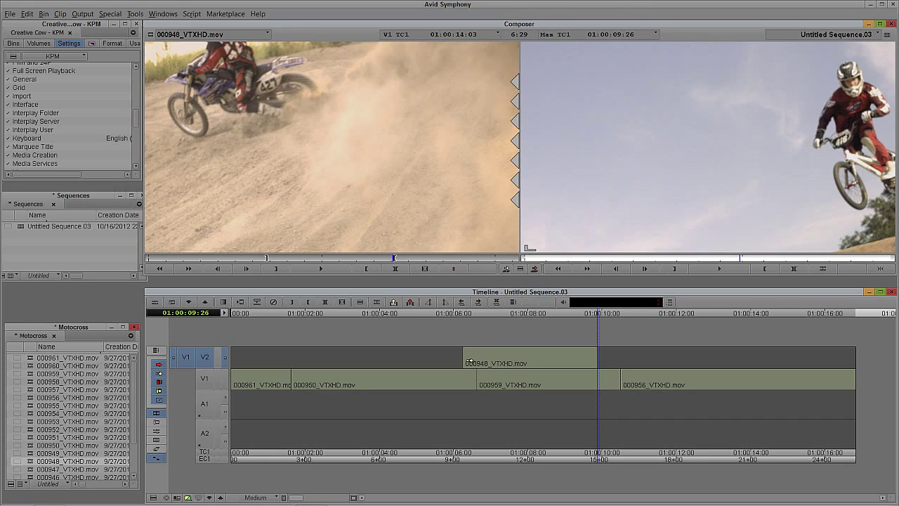
{"action": "left_click_drag", "start_coordinate": [470, 362], "coordinate": [302, 380]}
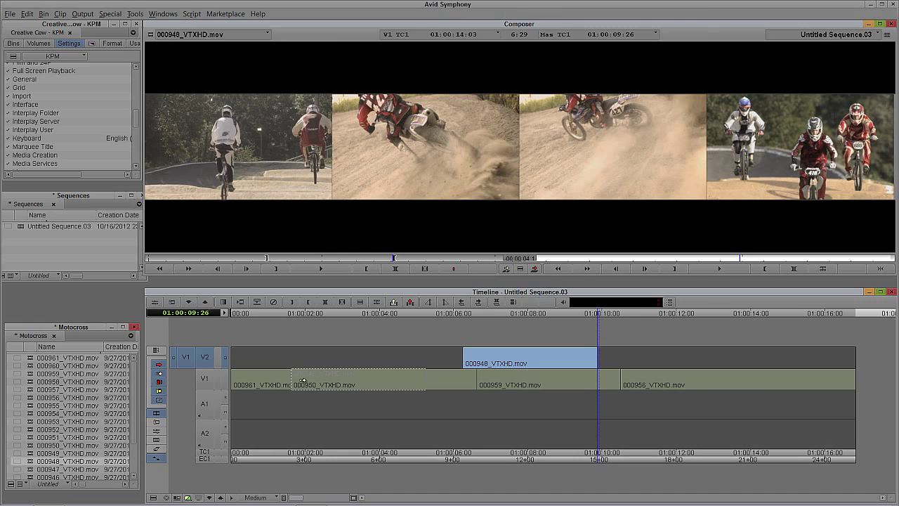
{"action": "left_click_drag", "start_coordinate": [303, 381], "coordinate": [303, 382]}
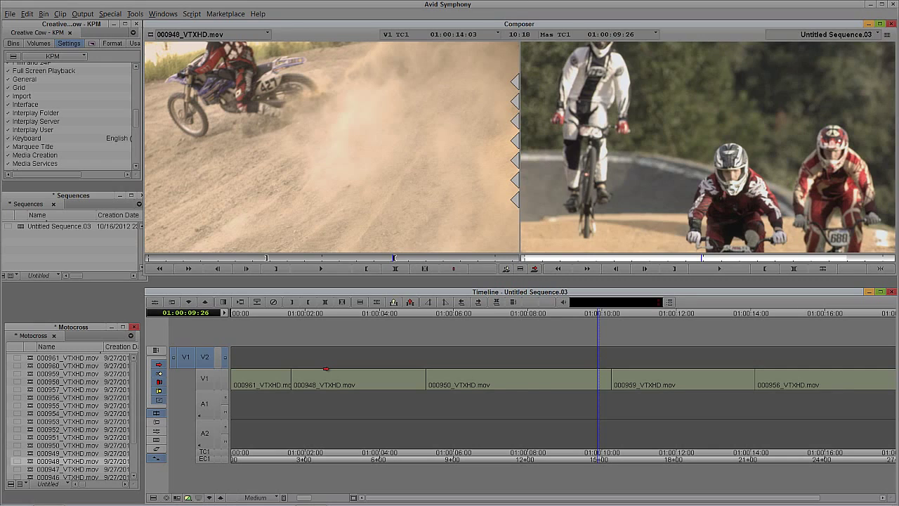
Delete the remaining 000948_VTXHD.mov clip from the V2 track
{"action": "left_click", "coordinate": [483, 366]}
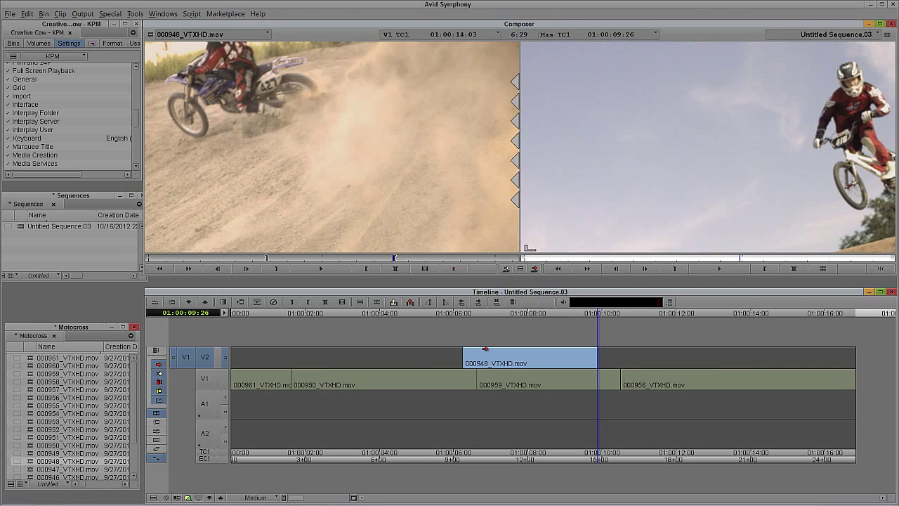
{"action": "key", "text": "Delete"}
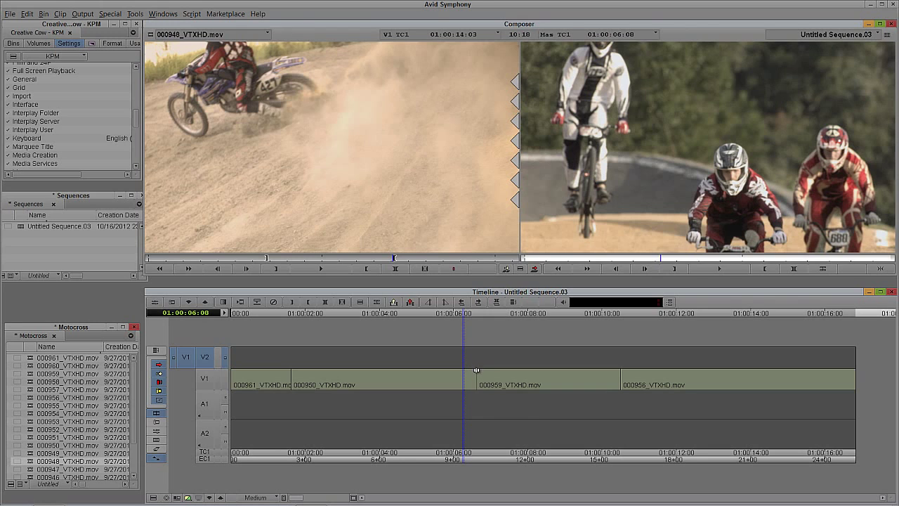
Try rolling the V1 cut between clips 000950 and 000959 39 frames later with a dual-roller trim, and undo it
{"action": "left_click", "coordinate": [475, 374]}
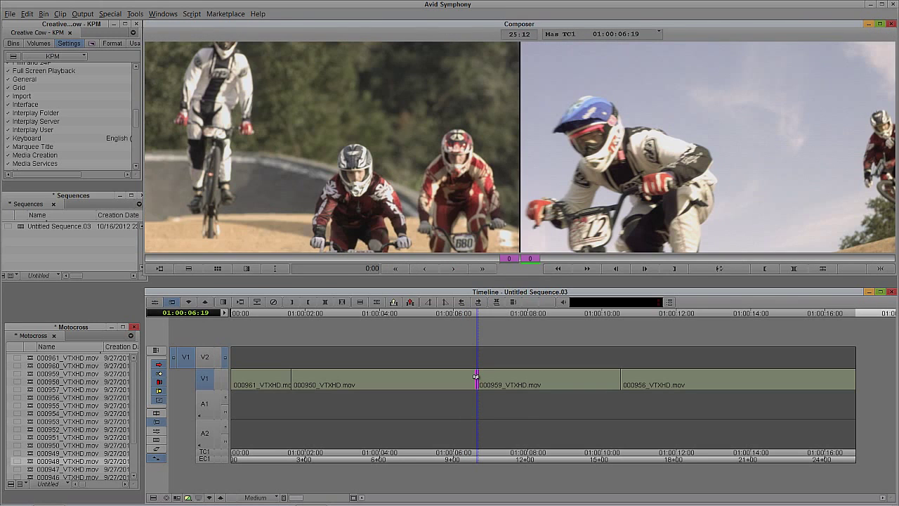
{"action": "left_click_drag", "start_coordinate": [474, 378], "coordinate": [538, 385]}
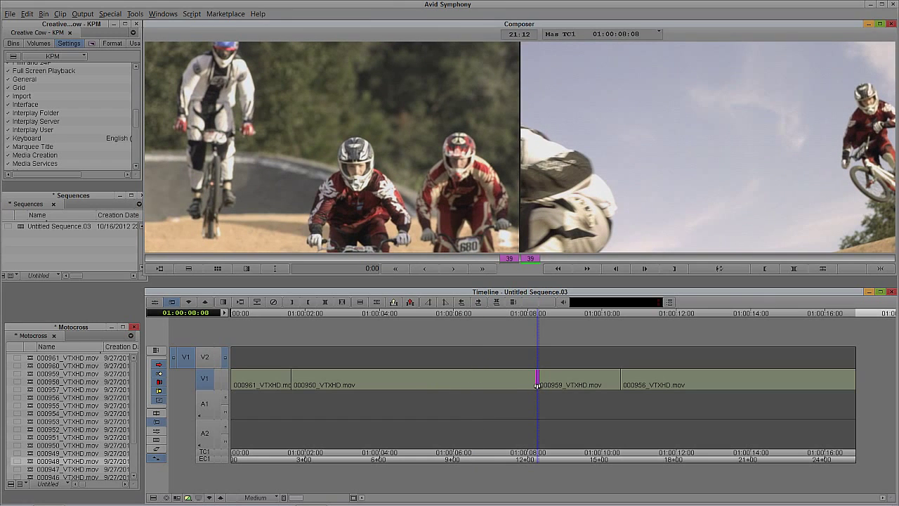
{"action": "key", "text": "ctrl+z"}
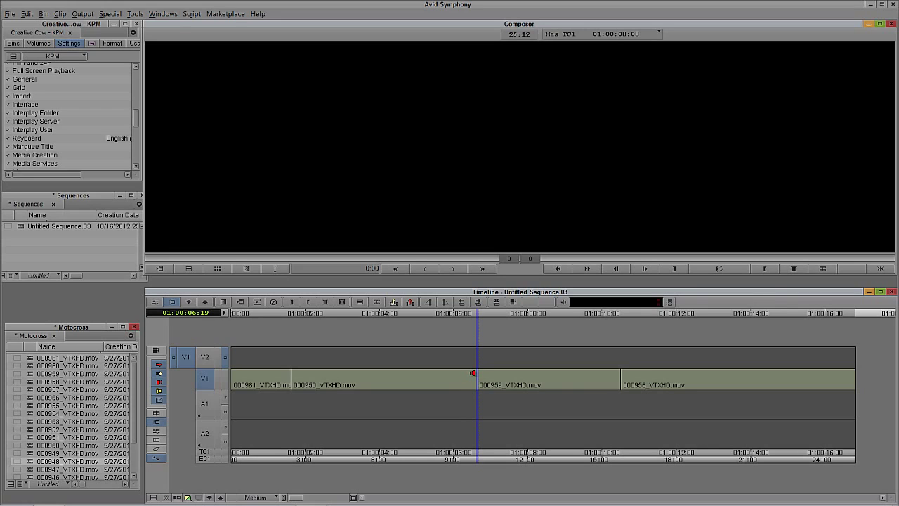
Try an overwrite trim that shortens the end of V1 clip 000950_VTXHD.mov by 25 frames, and undo it
{"action": "left_click", "coordinate": [471, 373]}
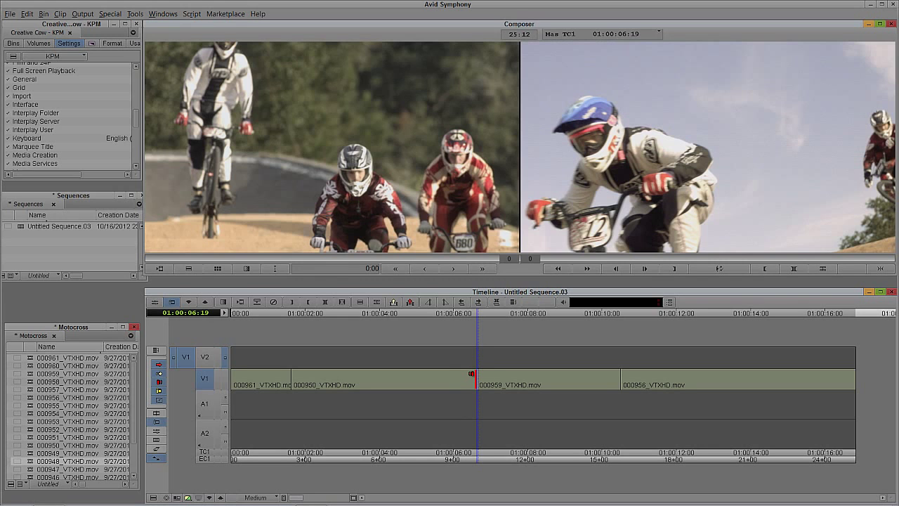
{"action": "left_click_drag", "start_coordinate": [471, 373], "coordinate": [435, 382]}
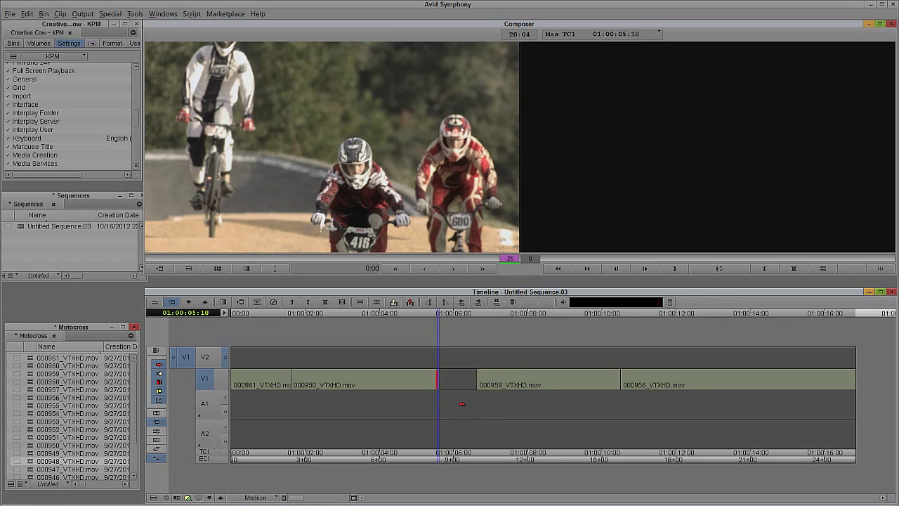
{"action": "key", "text": "ctrl+z"}
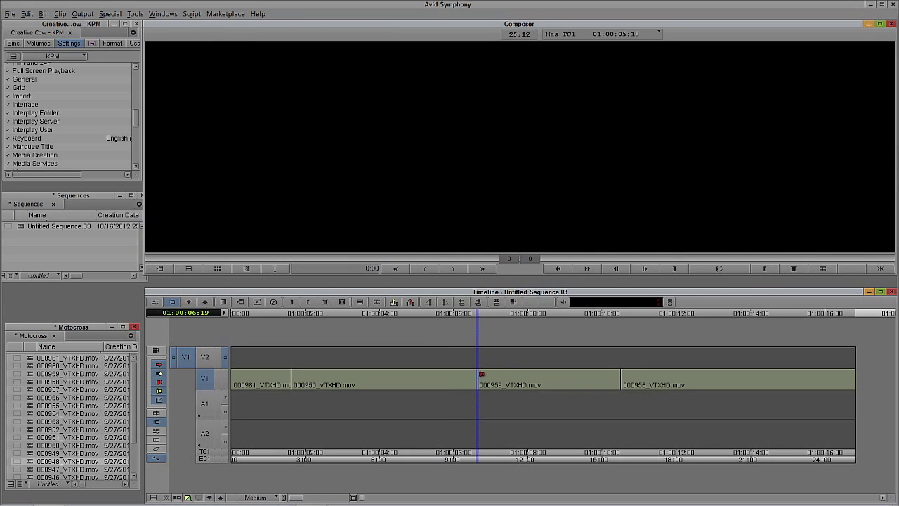
Try an overwrite trim that shortens the start of V1 clip 000959_VTXHD.mov by 23 frames, and undo it
{"action": "left_click", "coordinate": [481, 374]}
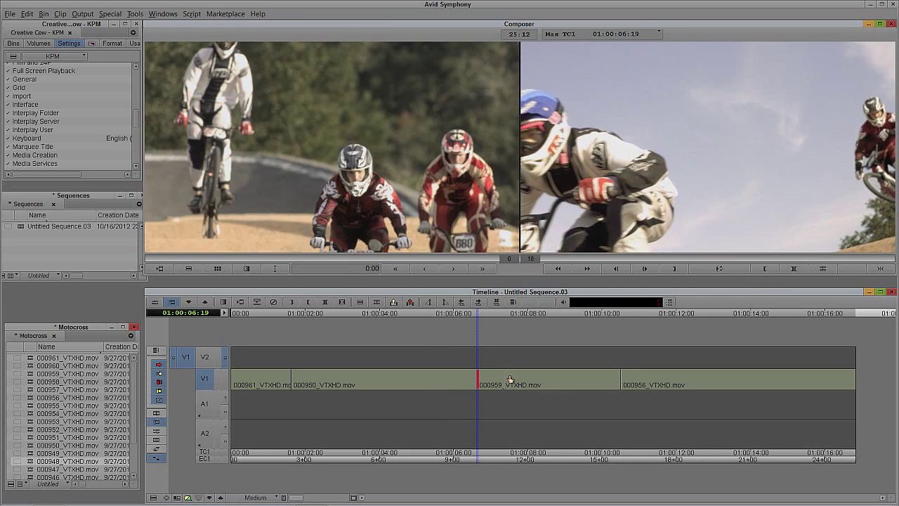
{"action": "left_click_drag", "start_coordinate": [510, 379], "coordinate": [514, 379]}
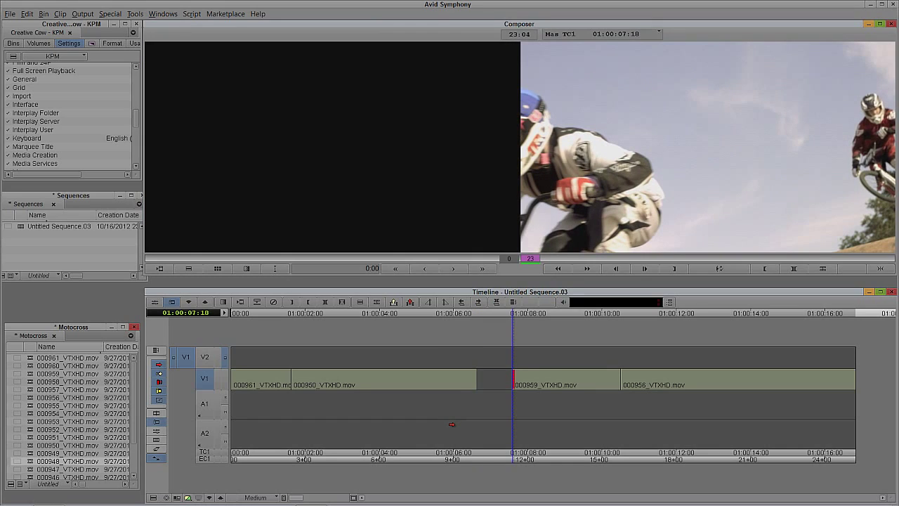
{"action": "key", "text": "ctrl+z"}
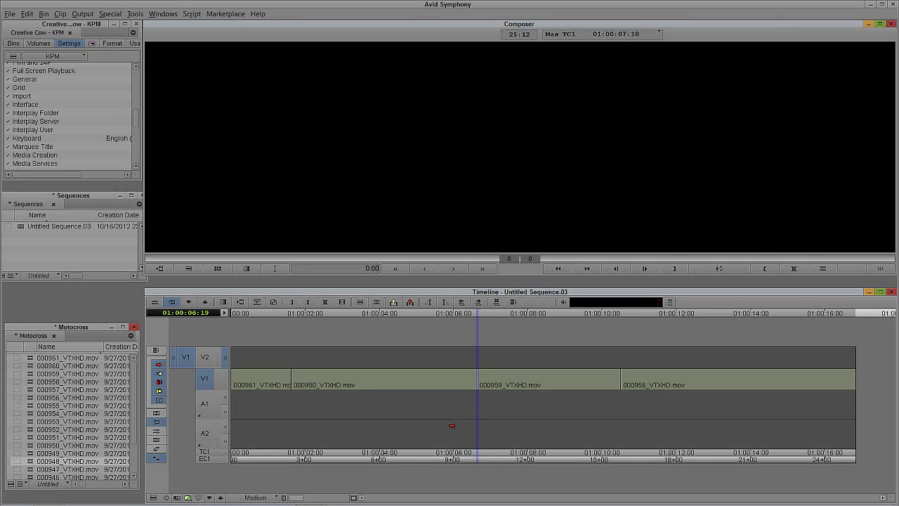
Try a ripple trim that extends the end of V1 clip 000950_VTXHD.mov by 64 frames, and undo it
{"action": "left_click", "coordinate": [535, 383]}
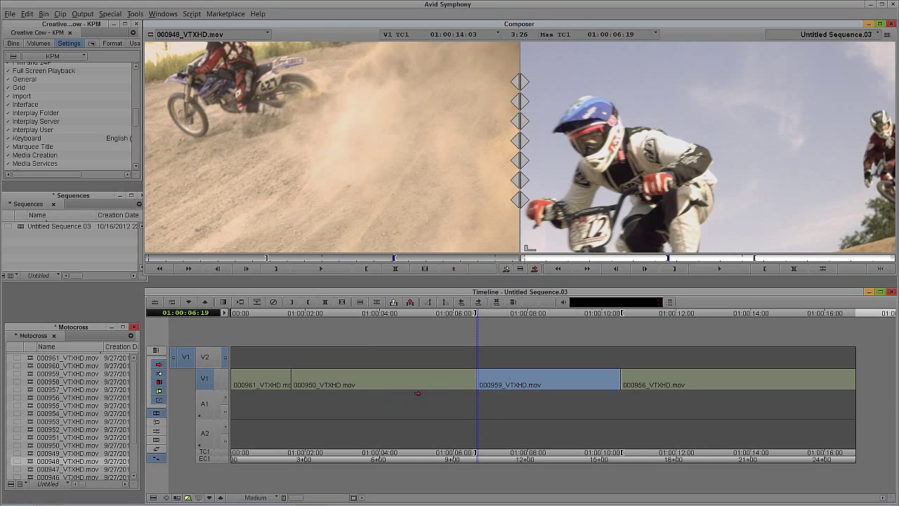
{"action": "left_click", "coordinate": [472, 382]}
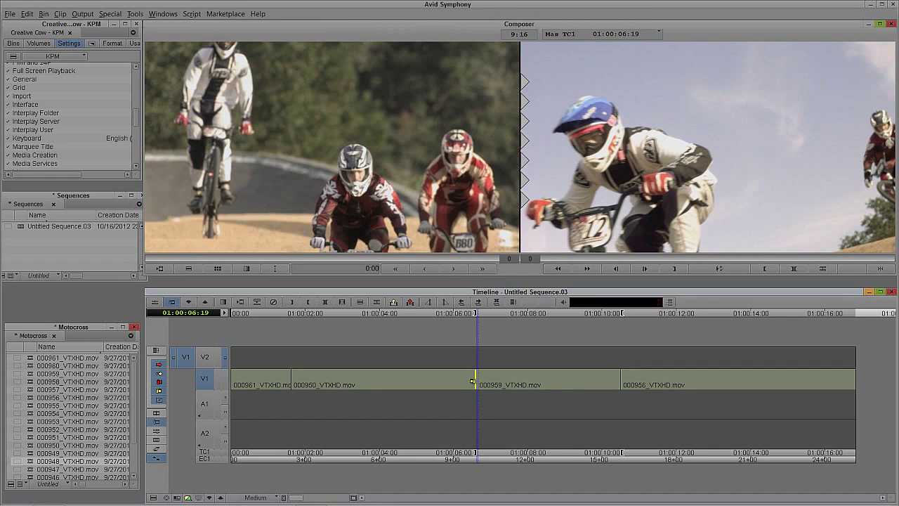
{"action": "key", "text": "l"}
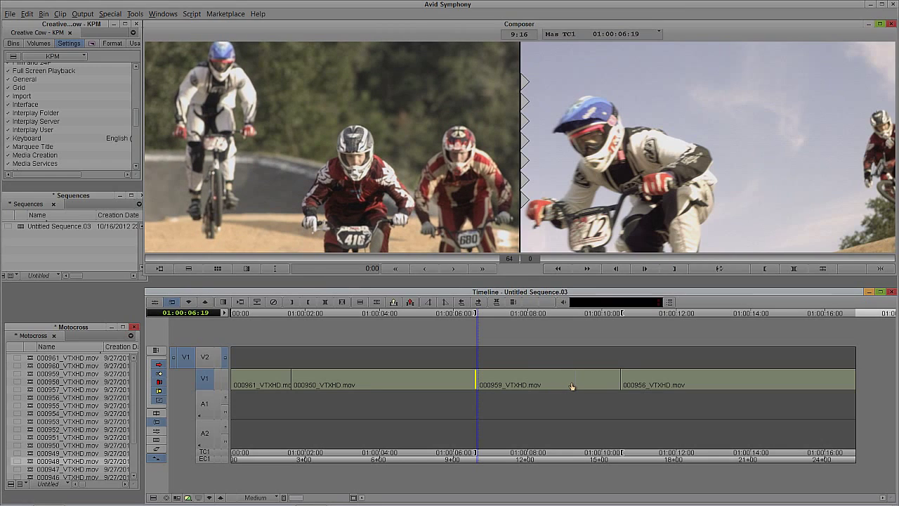
{"action": "key", "text": "k"}
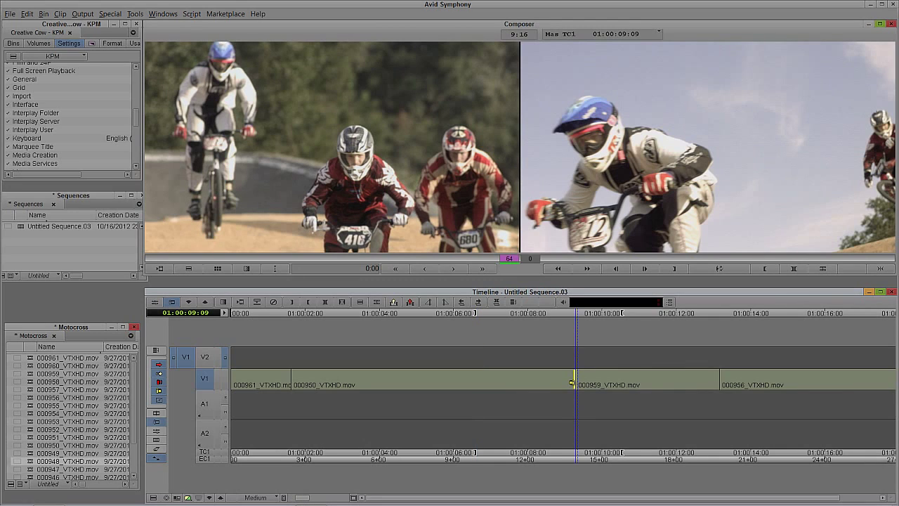
{"action": "key", "text": "ctrl+z"}
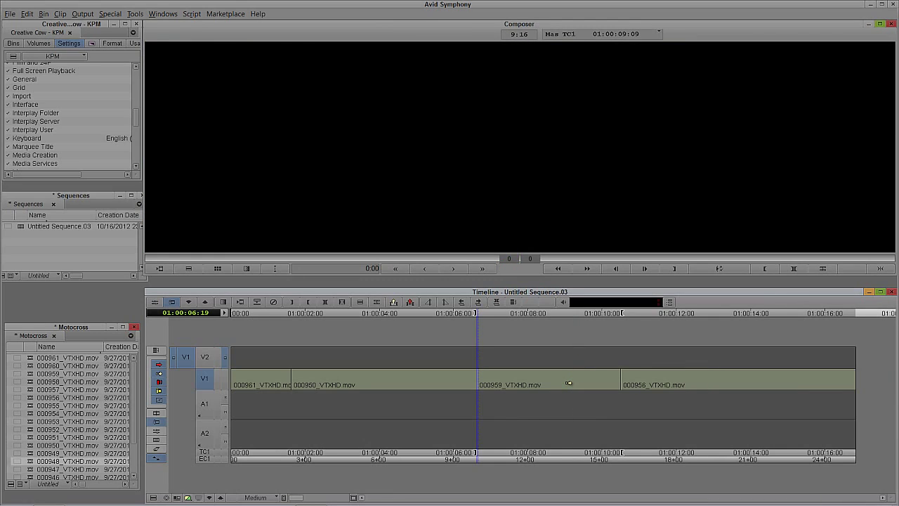
Try a ripple trim that shortens the start of V1 clip 000959_VTXHD.mov by 56 frames, and undo it
{"action": "left_click", "coordinate": [568, 383]}
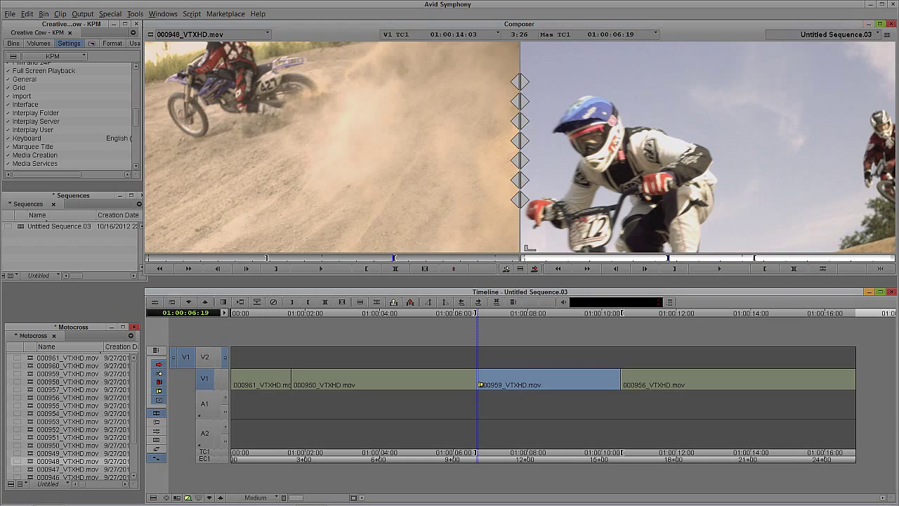
{"action": "left_click", "coordinate": [479, 384]}
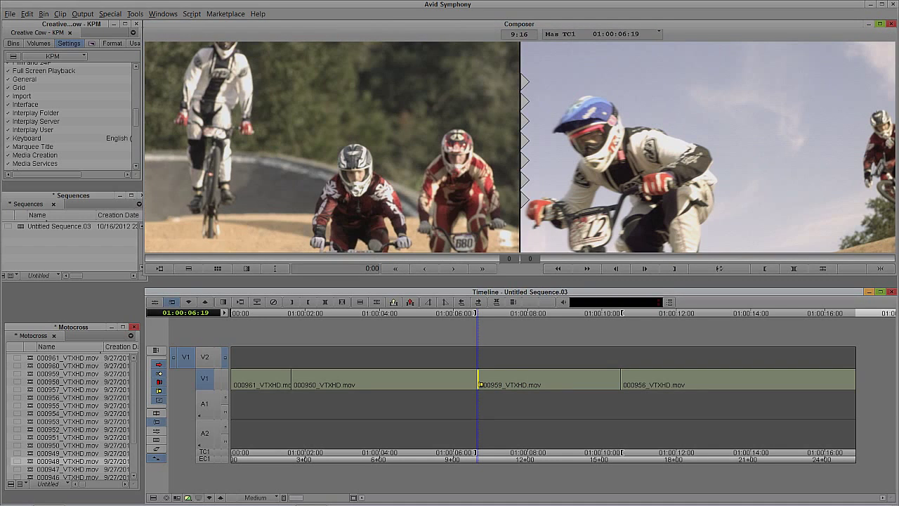
{"action": "left_click_drag", "start_coordinate": [480, 383], "coordinate": [568, 385]}
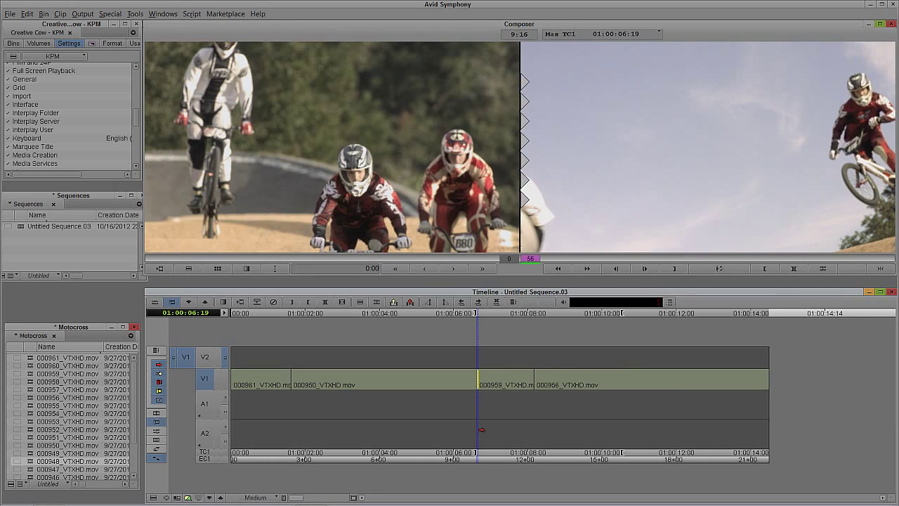
{"action": "key", "text": "ctrl+z"}
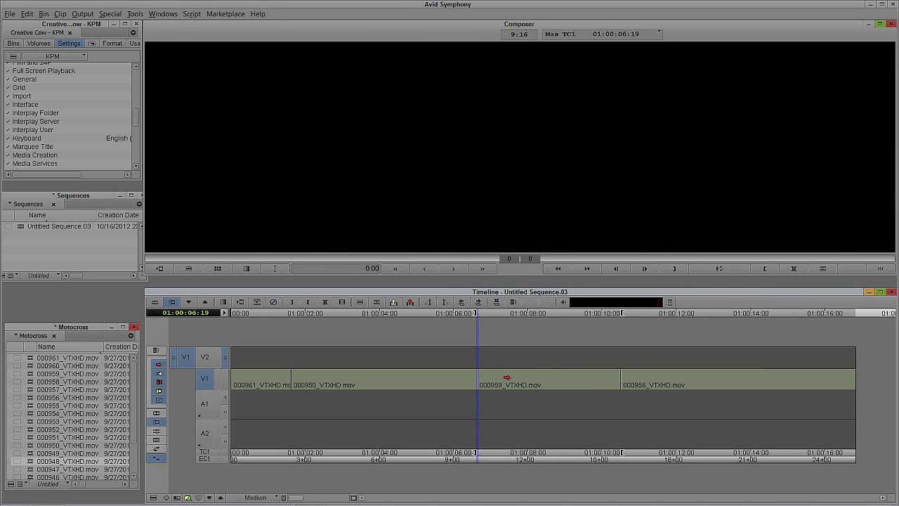
Ripple-trim the start of V1 clip 000959_VTXHD.mov to extend it by 66 frames, and switch off the Smart Tool
{"action": "left_click_drag", "start_coordinate": [507, 377], "coordinate": [480, 384]}
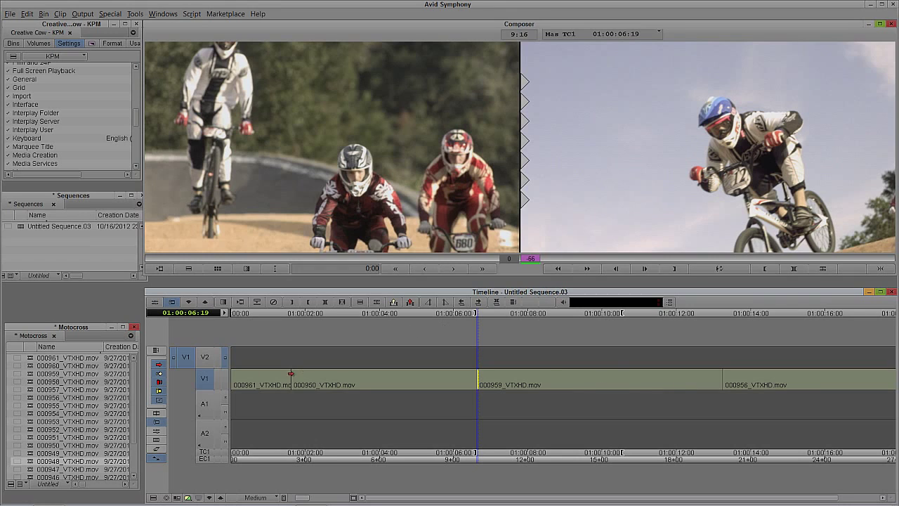
{"action": "left_click", "coordinate": [152, 385]}
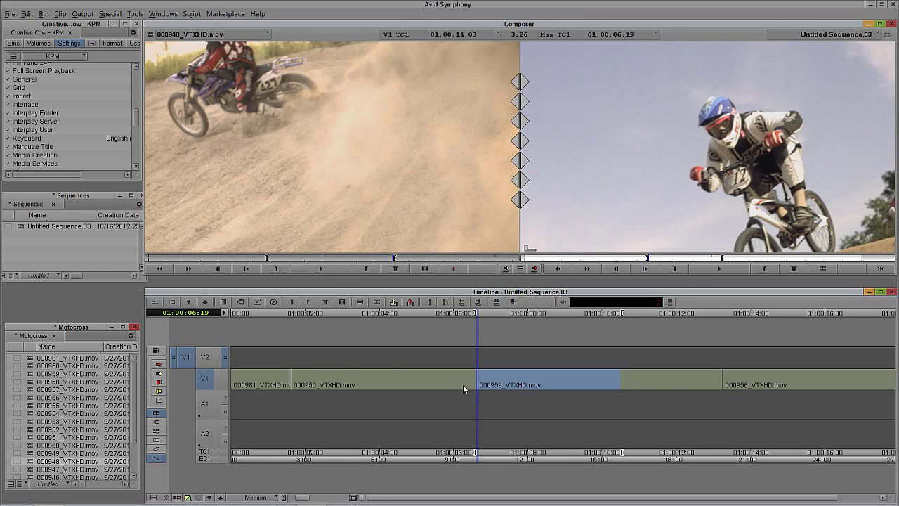
Scrub around the start of clip 000959_VTXHD.mov with the Smart Tool on and off, finishing at 01:00:09:00 with it on
{"action": "left_click_drag", "start_coordinate": [463, 385], "coordinate": [552, 414]}
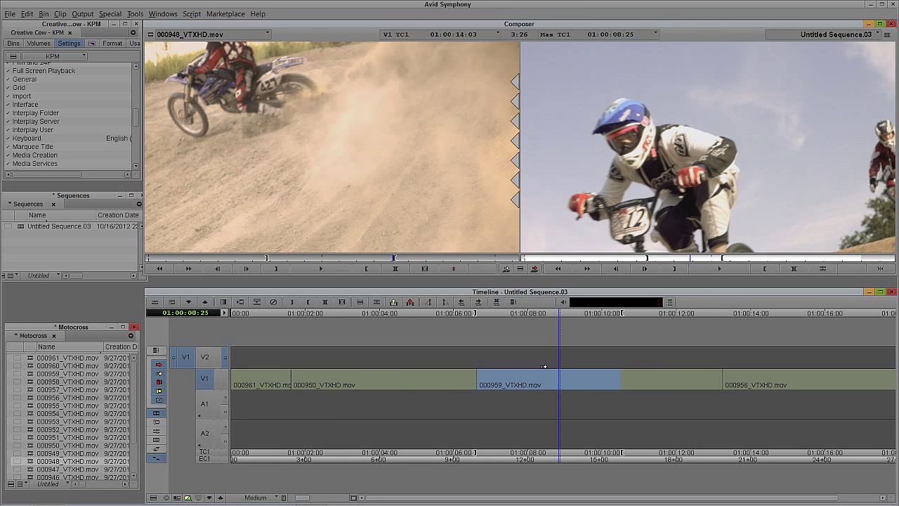
{"action": "key", "text": "space"}
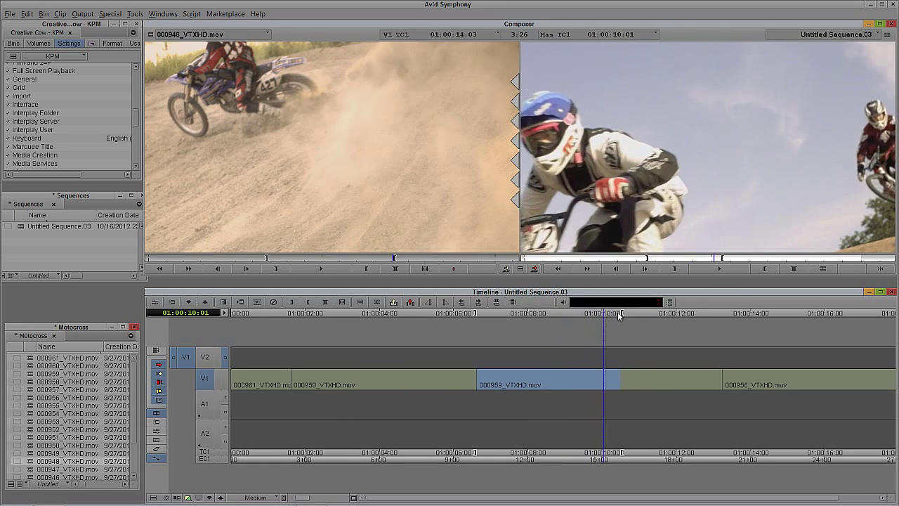
{"action": "left_click_drag", "start_coordinate": [631, 319], "coordinate": [483, 373]}
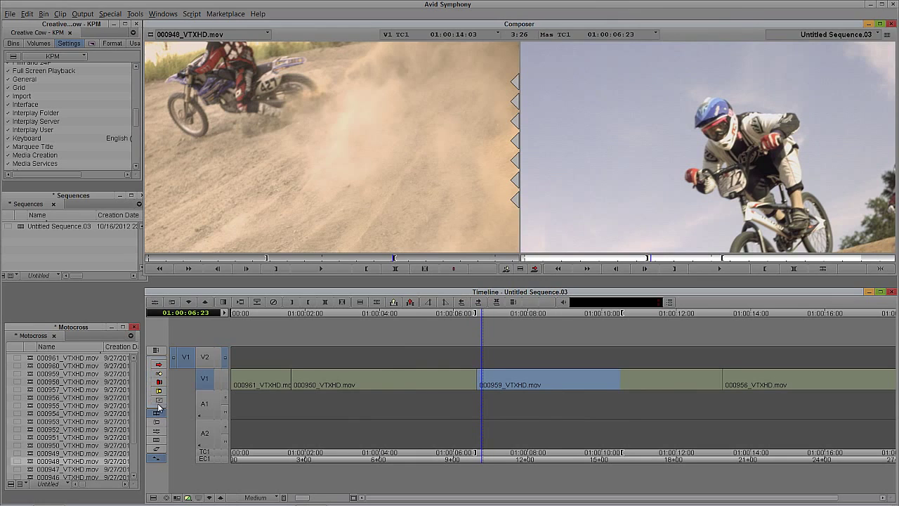
{"action": "left_click_drag", "start_coordinate": [485, 360], "coordinate": [452, 390]}
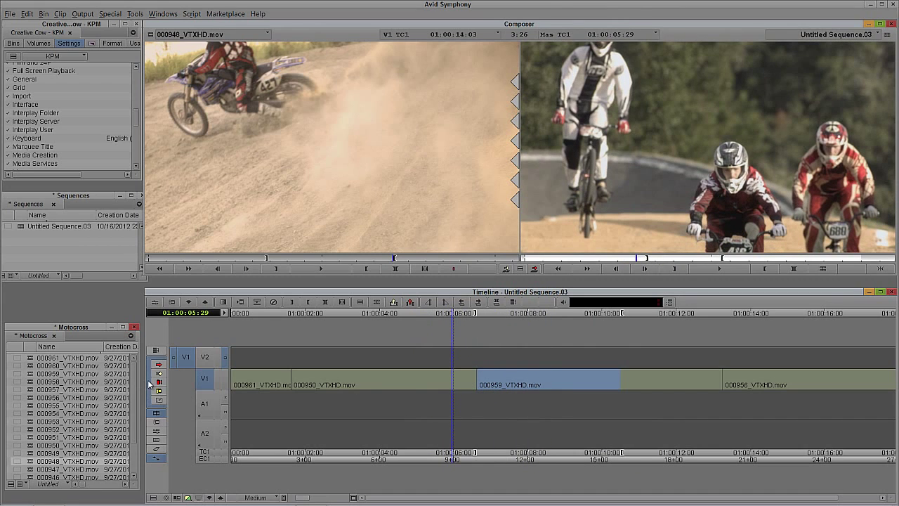
{"action": "left_click_drag", "start_coordinate": [453, 312], "coordinate": [568, 333]}
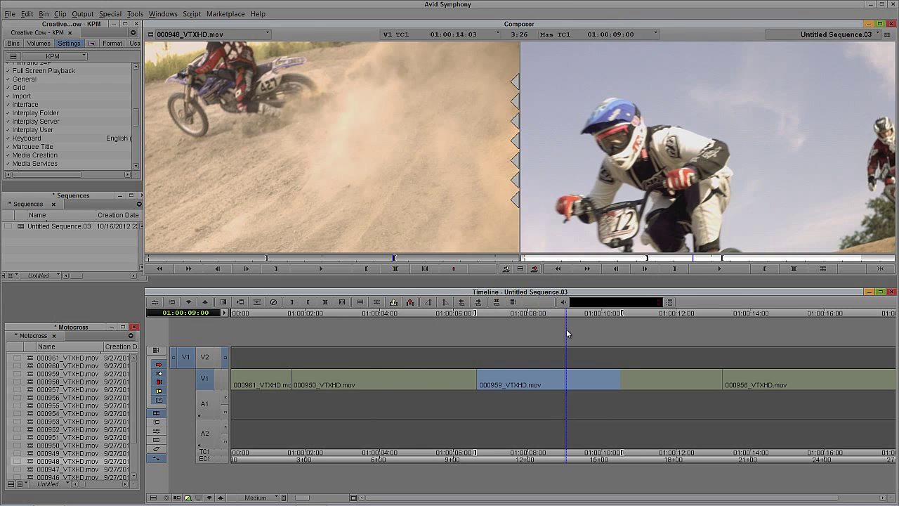